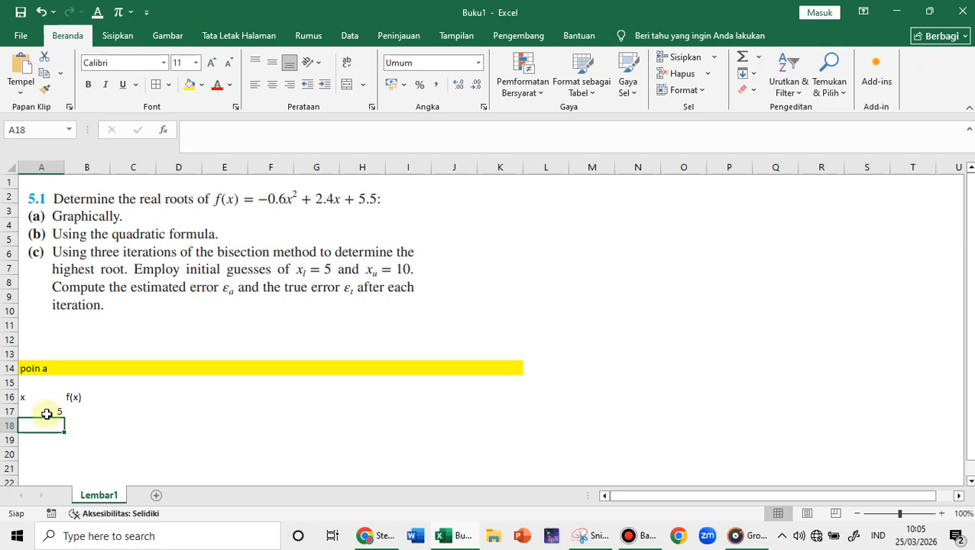
Fill column A downward from A17 with a linear series using step value 0,01 and stop value 10
click(46, 410)
click(758, 75)
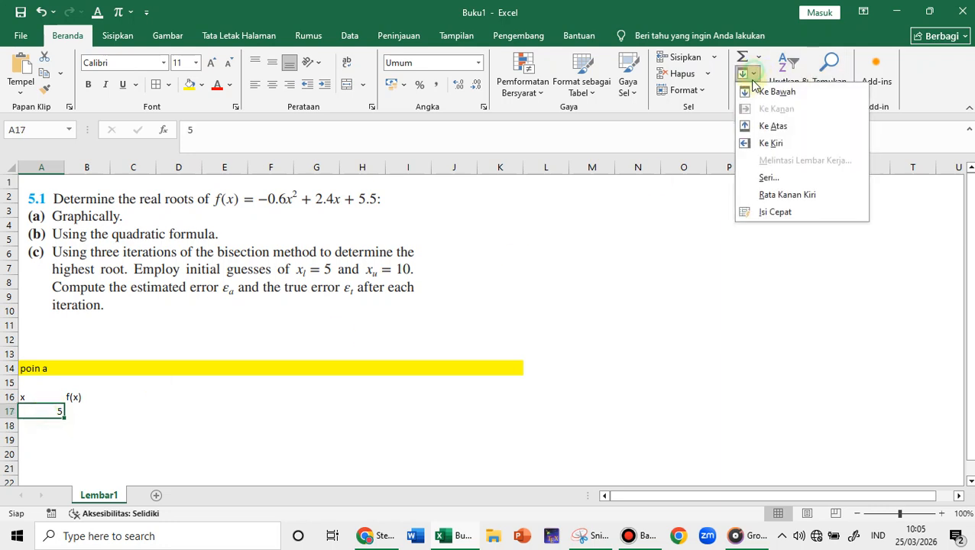
click(761, 178)
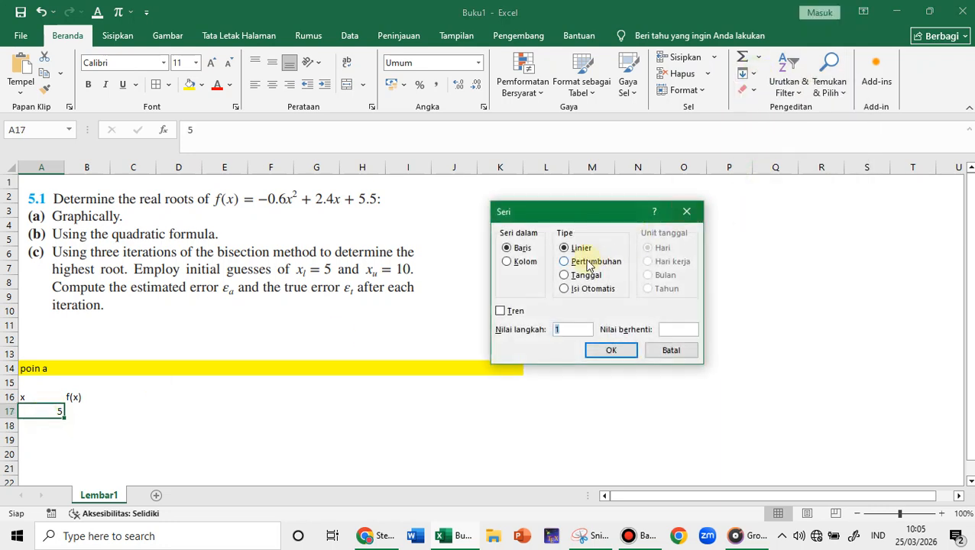
click(507, 261)
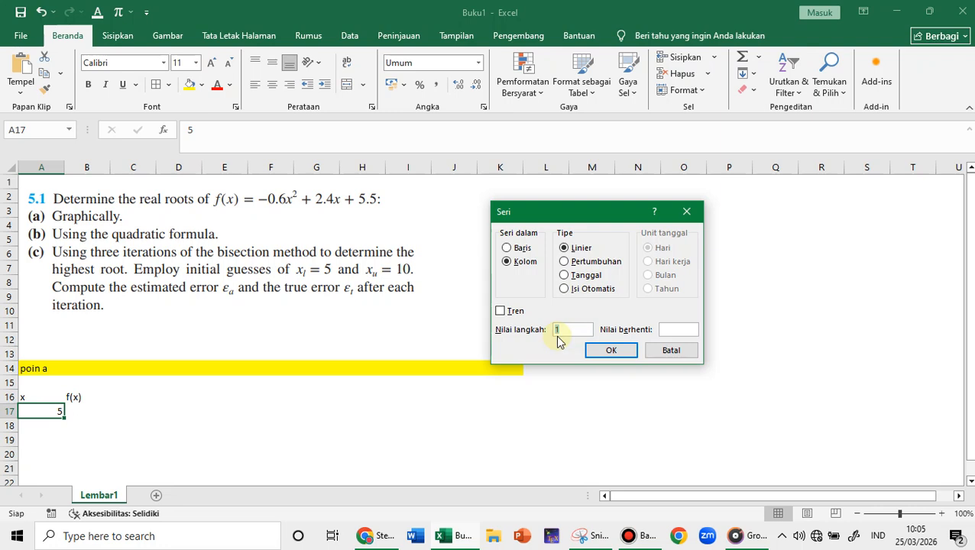
text(0,0)
key(Return)
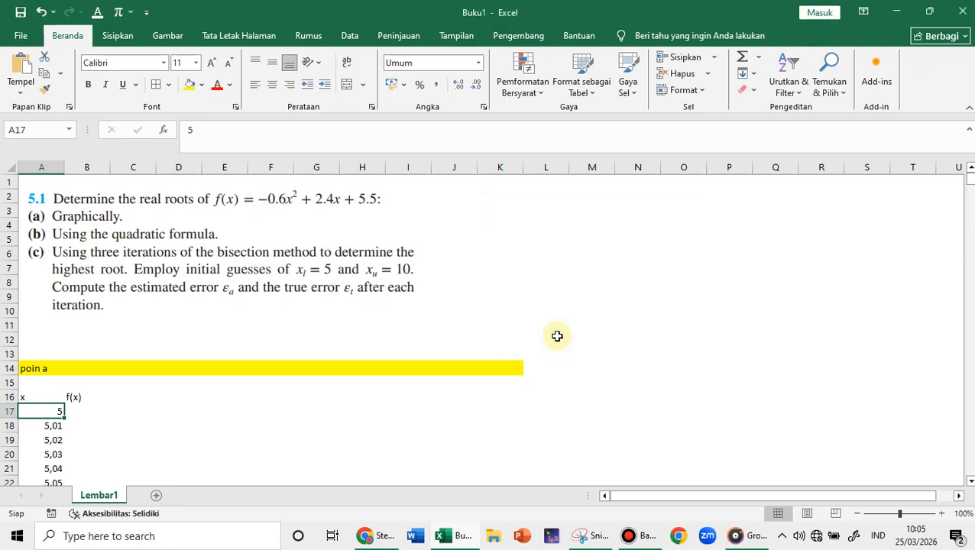
Enter =-0,6*A17^2 + 2,4*A17+5,5 in B17 and fill the formula down alongside all the x values
click(94, 409)
text(=-0,6)
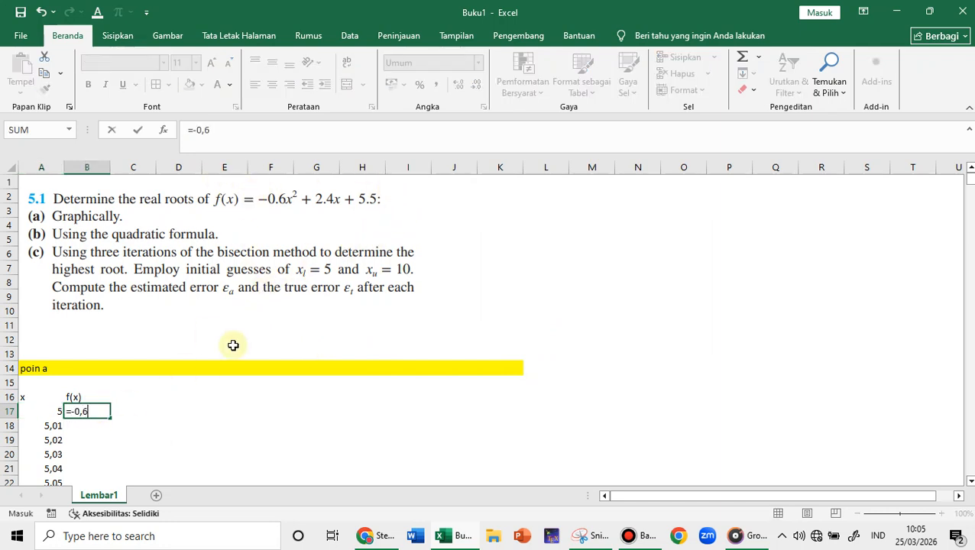
text(*)
click(42, 410)
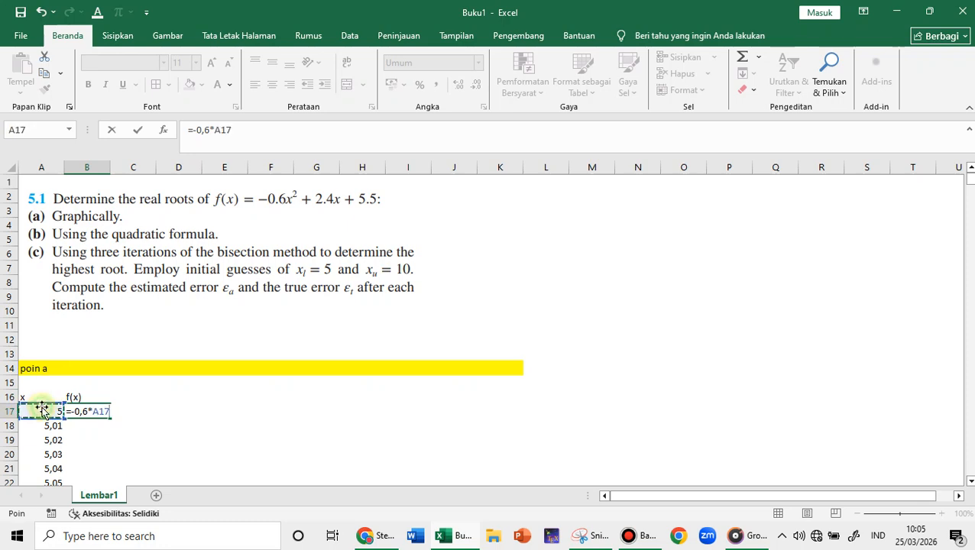
text(^2 +)
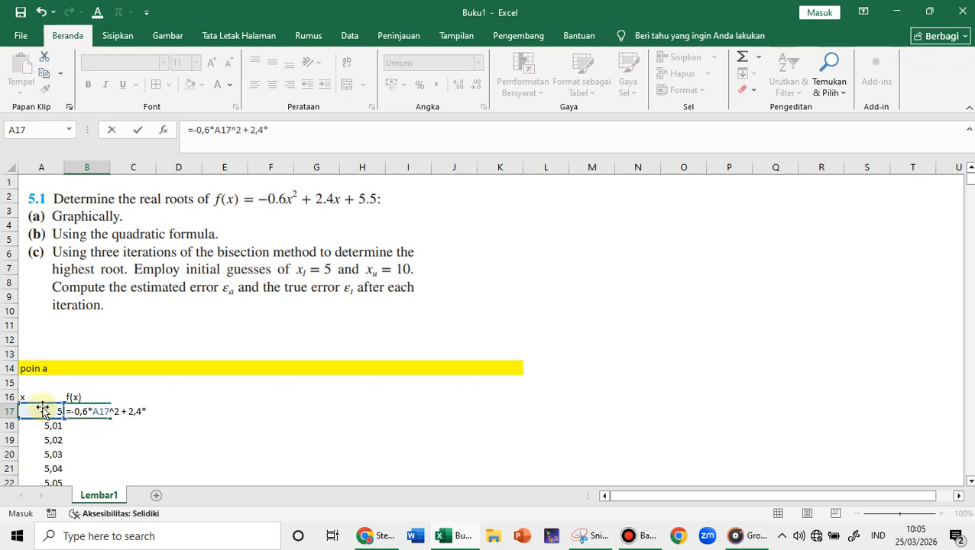
text( 2,4*)
click(42, 410)
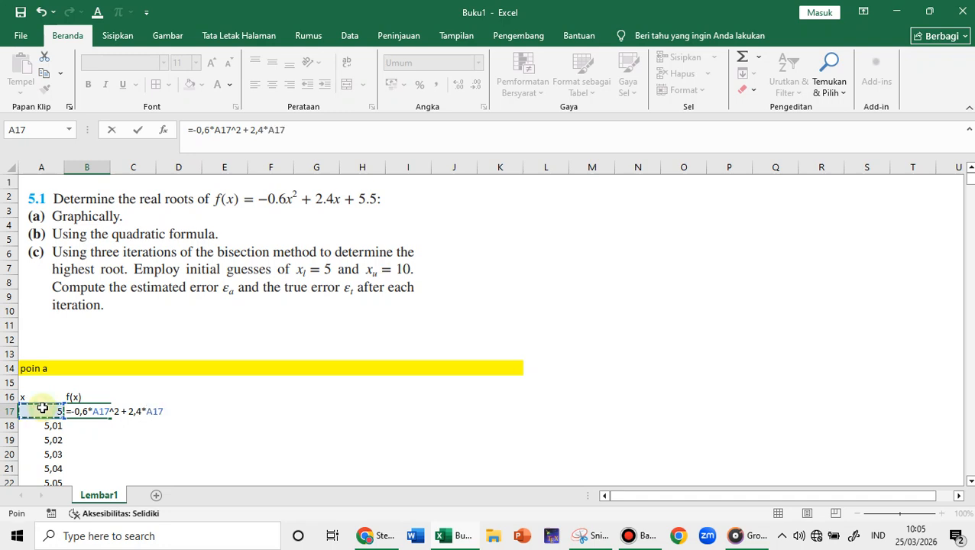
text(+5,5)
key(Return)
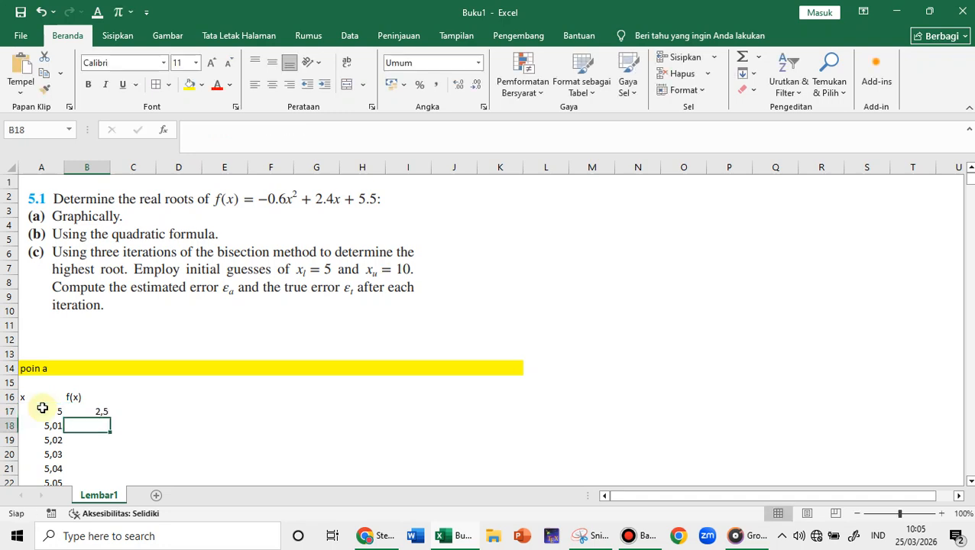
click(101, 410)
double_click(111, 420)
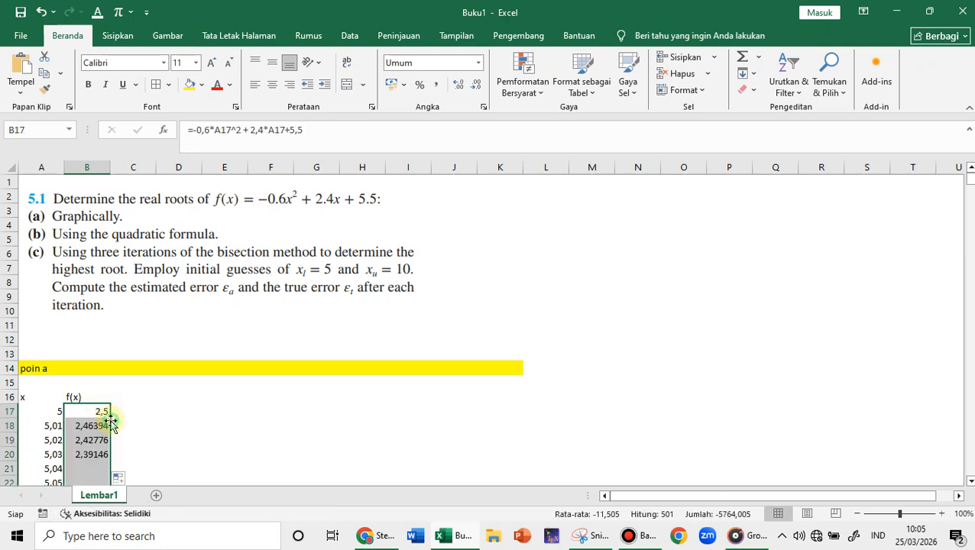
Centre the x and f(x) table A16:B517 horizontally and vertically and apply borders to all its cells
click(35, 396)
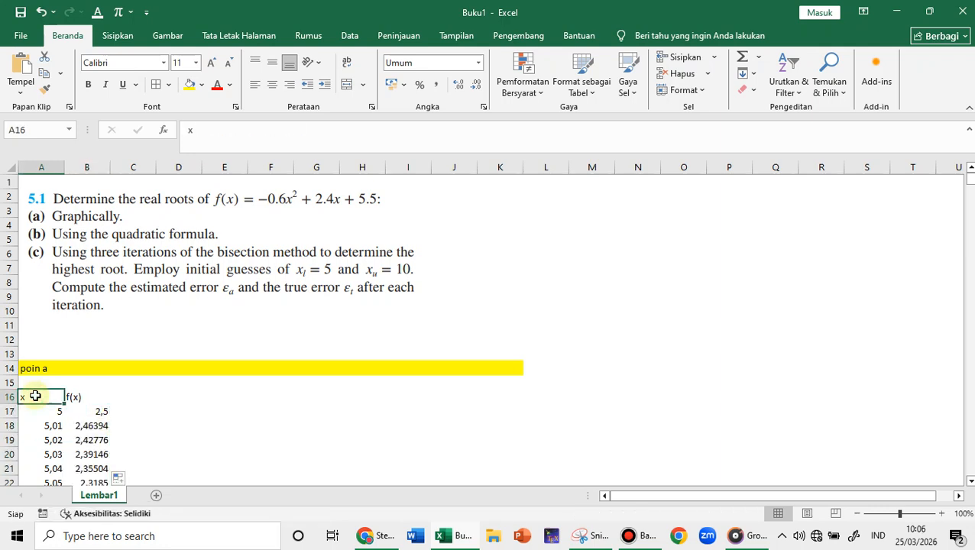
key(shift+Right)
key(ctrl+shift+Down)
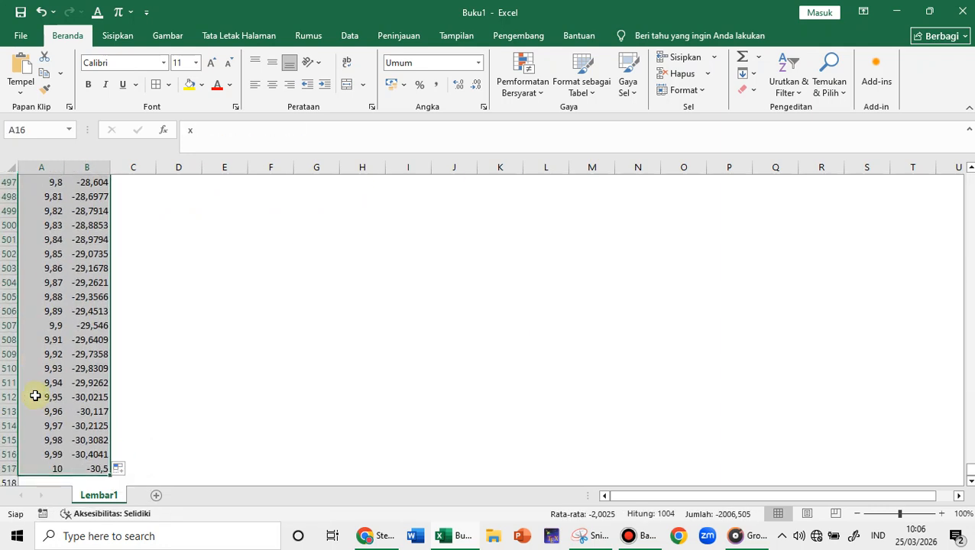
click(276, 87)
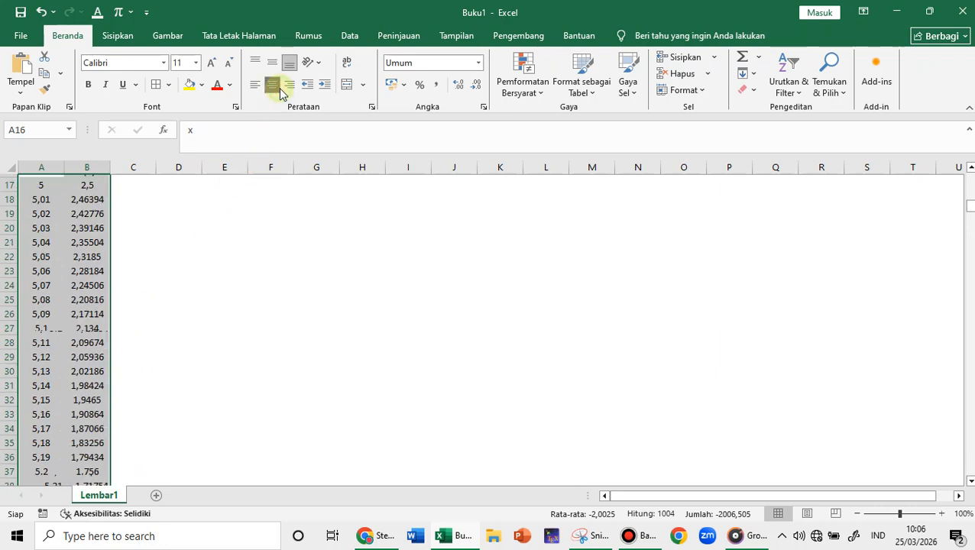
click(159, 88)
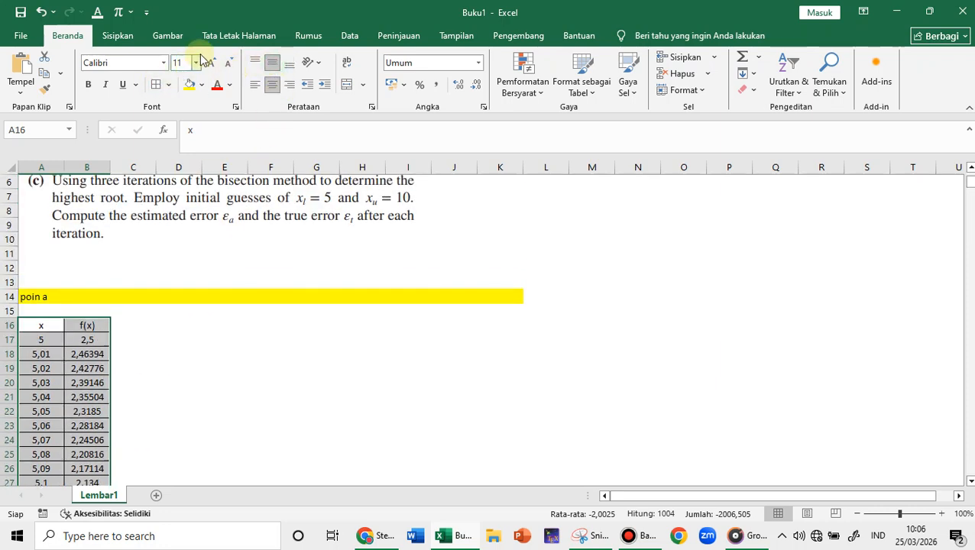
Insert a scatter chart with smooth lines and no markers from the x and f(x) table
click(118, 35)
click(446, 89)
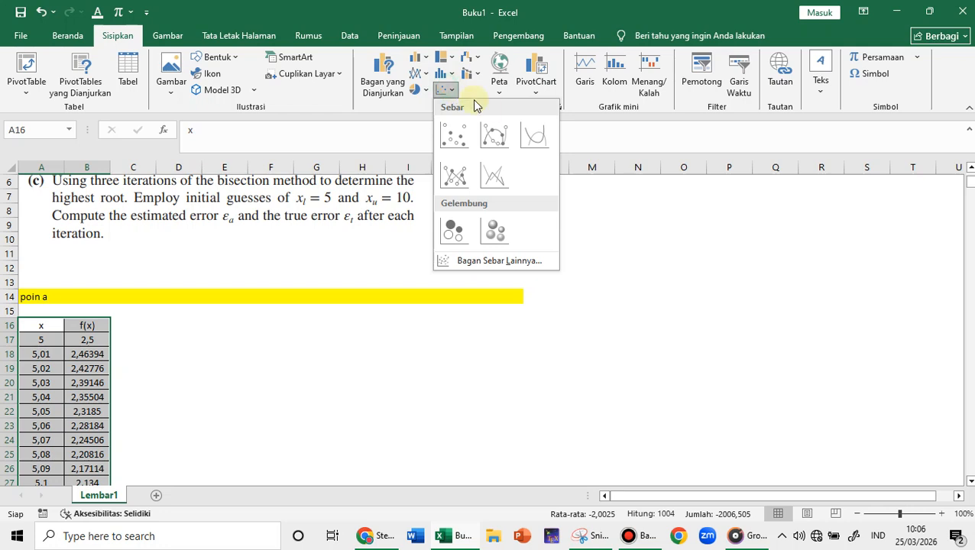
click(532, 131)
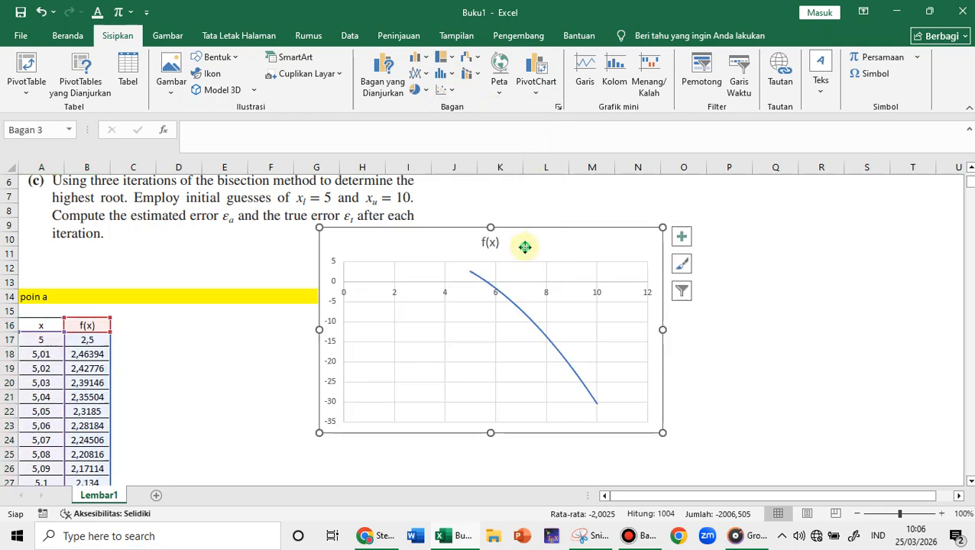
Move the chart beside the table under the "poin a" heading and delete its f(x) title
drag(527, 242, 307, 337)
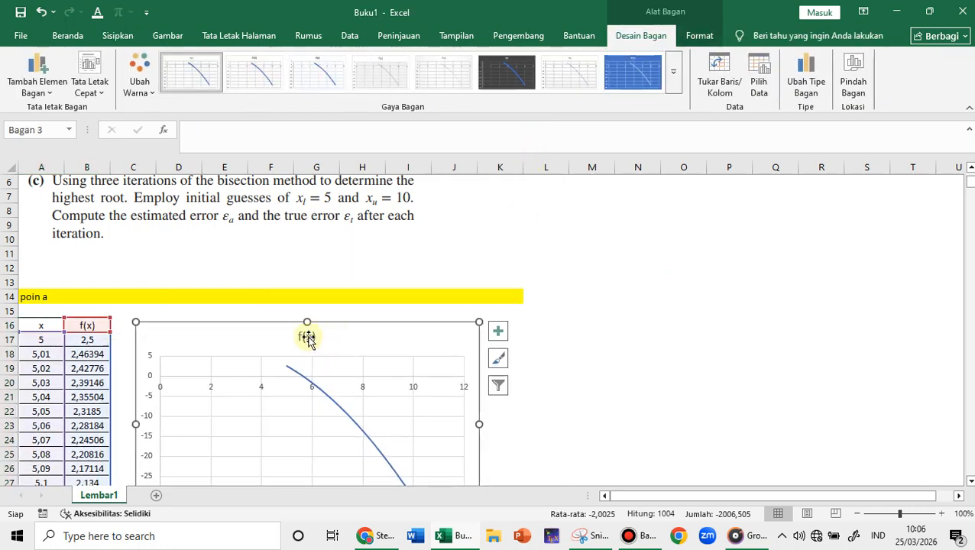
click(307, 336)
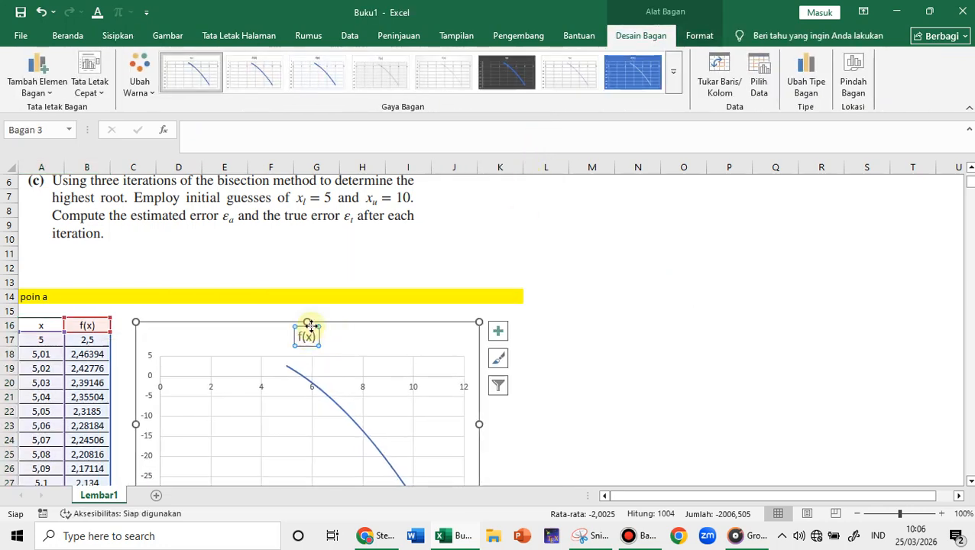
key(Delete)
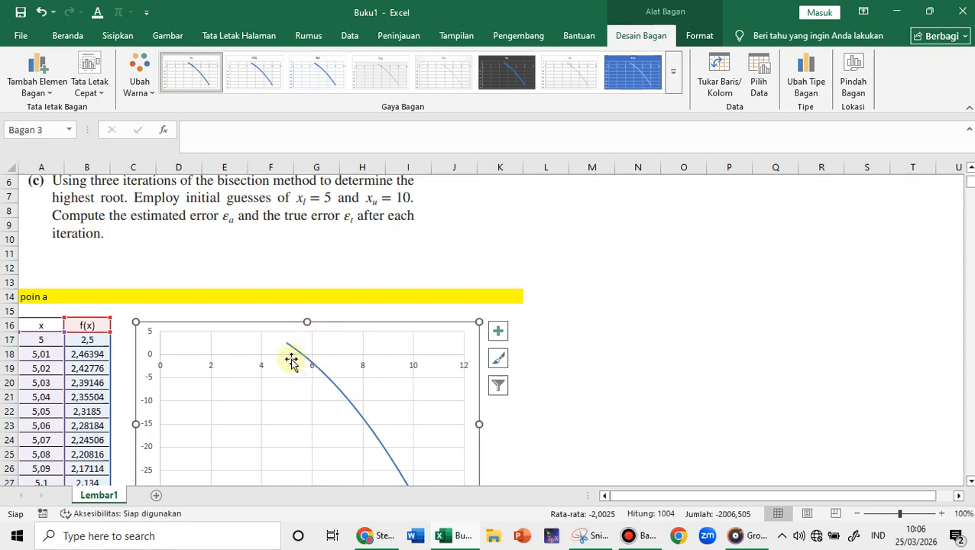
Highlight cells A79:B80, the rows where f(x) changes sign, with yellow fill
scroll(122, 367, down, 20)
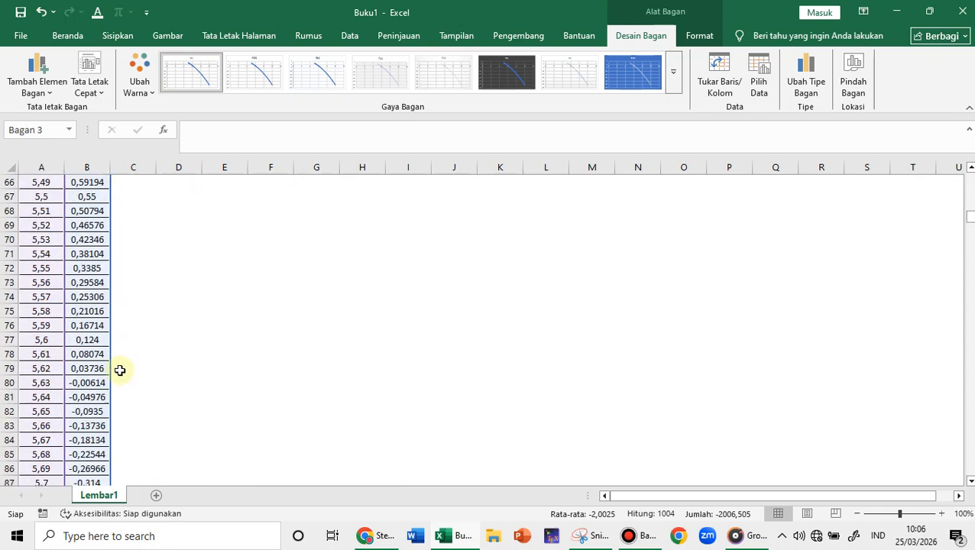
scroll(120, 370, down, 2)
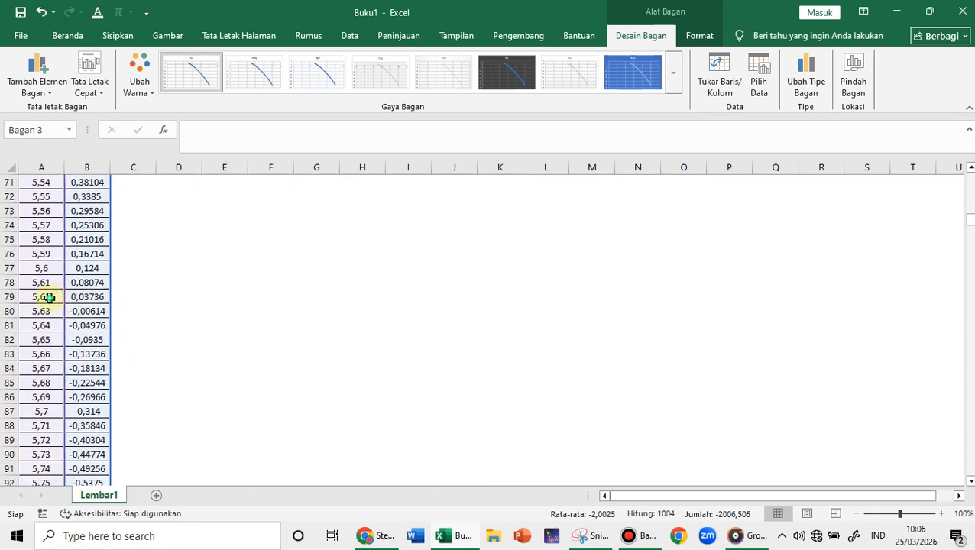
drag(48, 298, 80, 307)
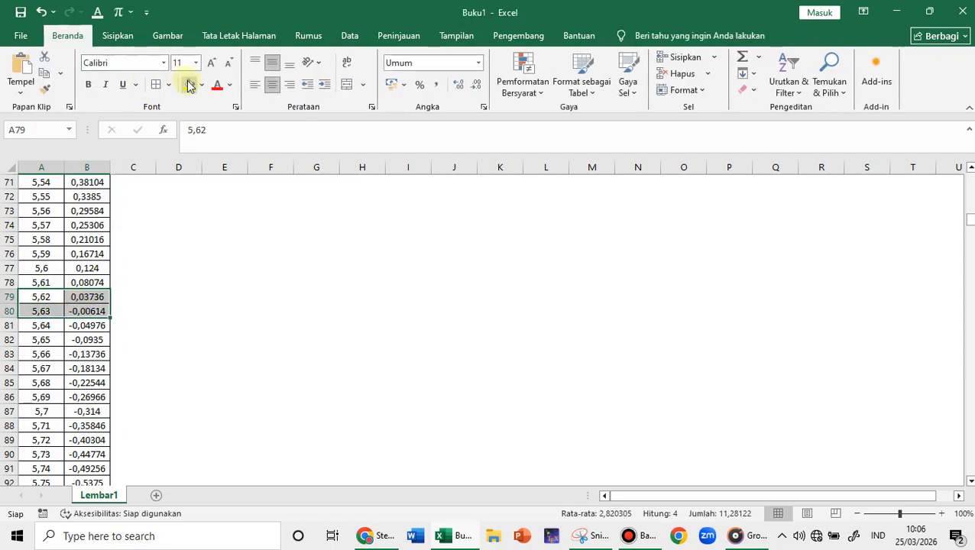
click(189, 85)
click(205, 284)
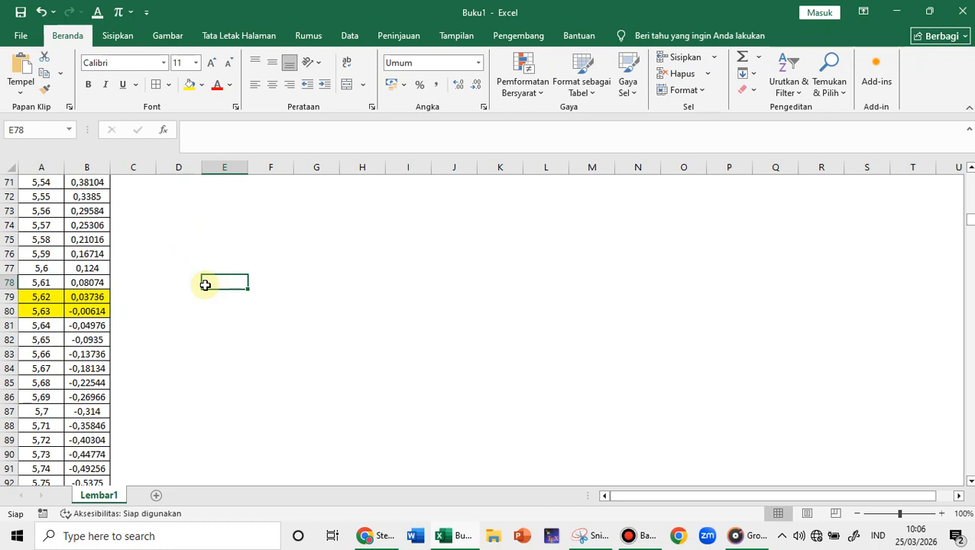
Enter the heading "poin b" in cell N1
scroll(205, 284, up, 20)
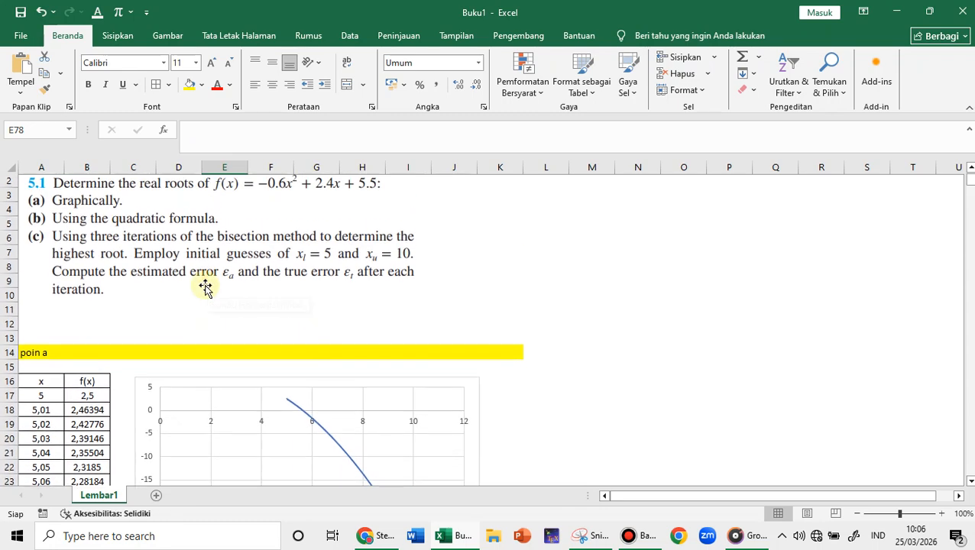
scroll(204, 286, up, 1)
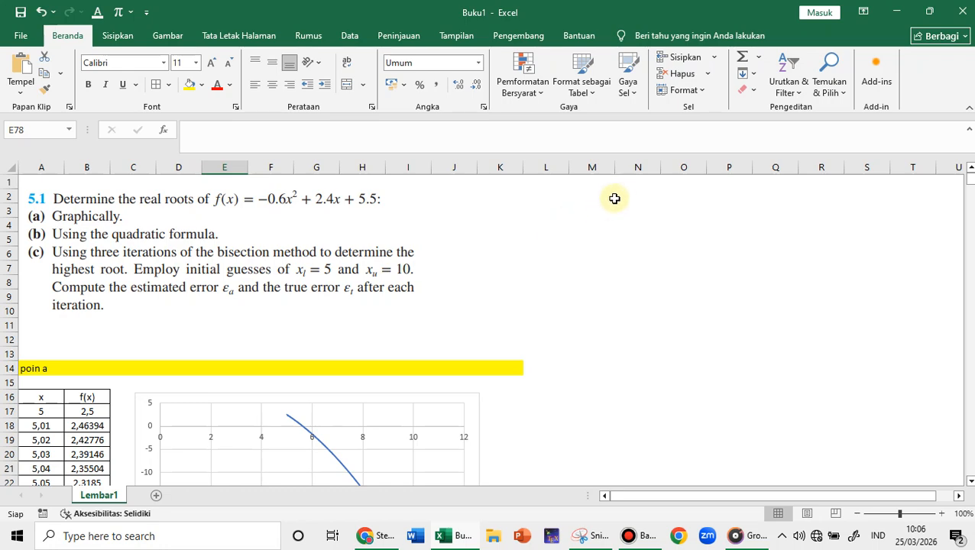
scroll(614, 199, down, 7)
scroll(614, 199, up, 7)
click(653, 193)
text(p)
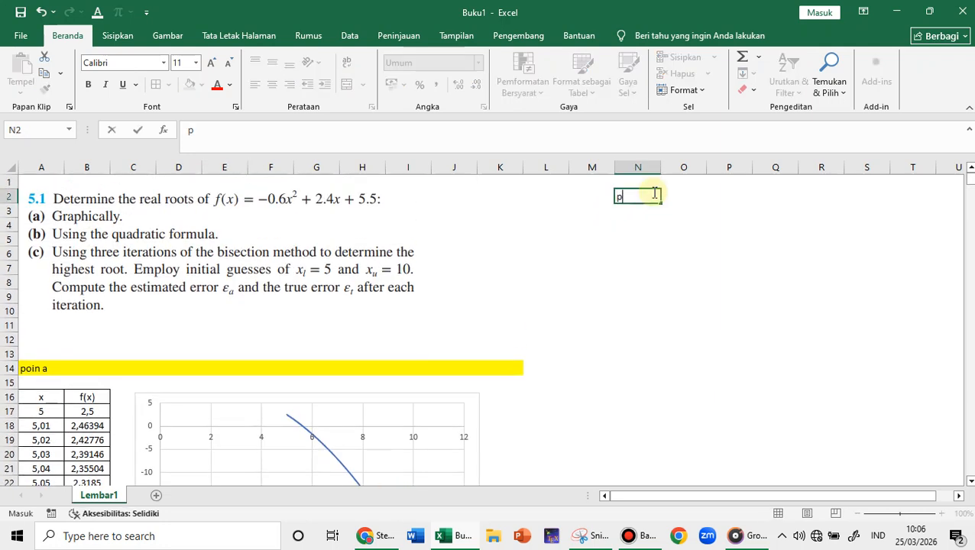
key(BackSpace)
key(Up)
text(po)
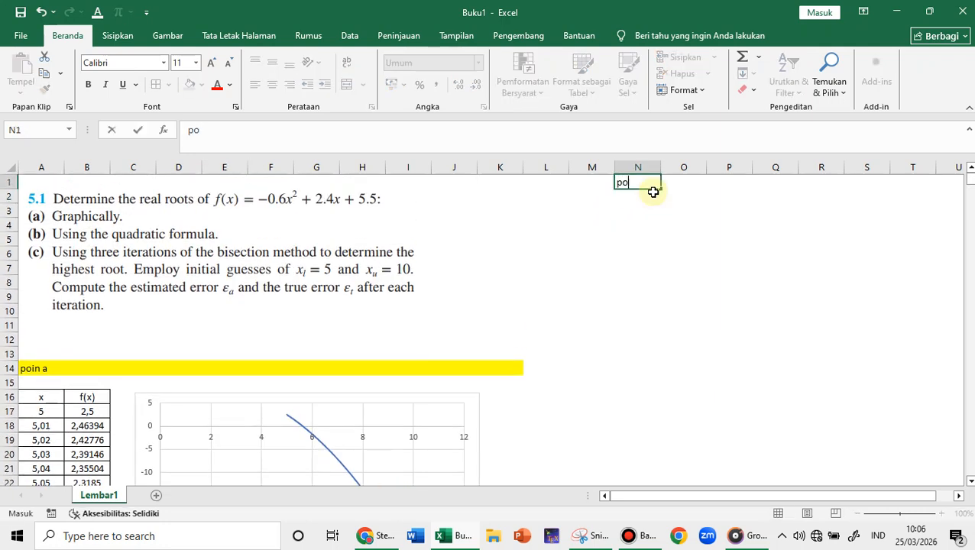
text(in b)
key(Return)
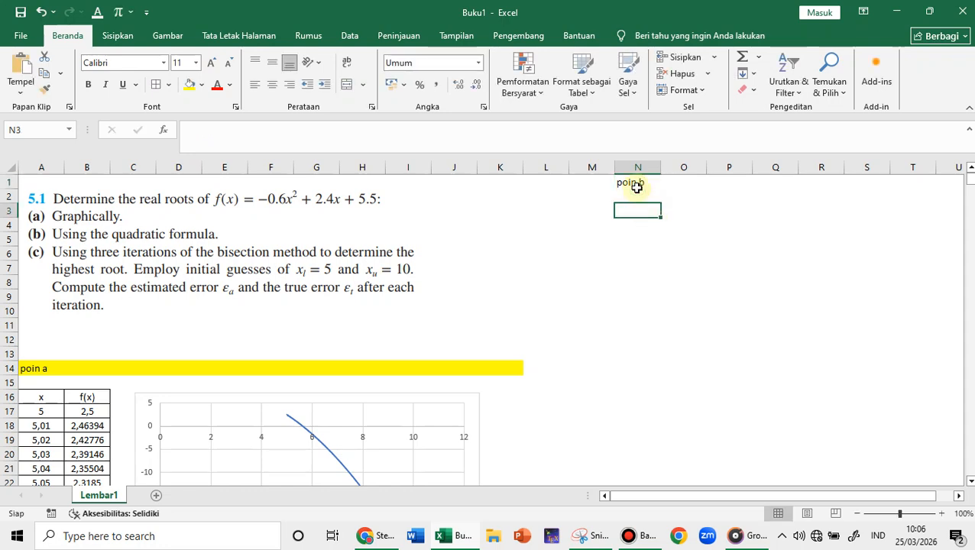
Apply yellow fill to the "poin b" heading row across N1:S1
click(636, 184)
drag(636, 184, 878, 183)
click(188, 84)
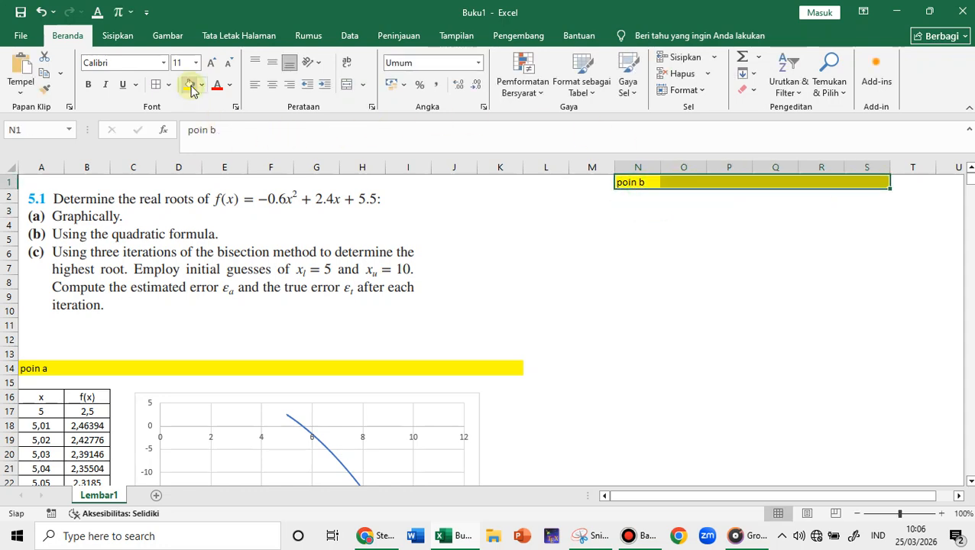
Insert an equation object containing the built-in quadratic formula (Rumus Kuadrat)
click(655, 239)
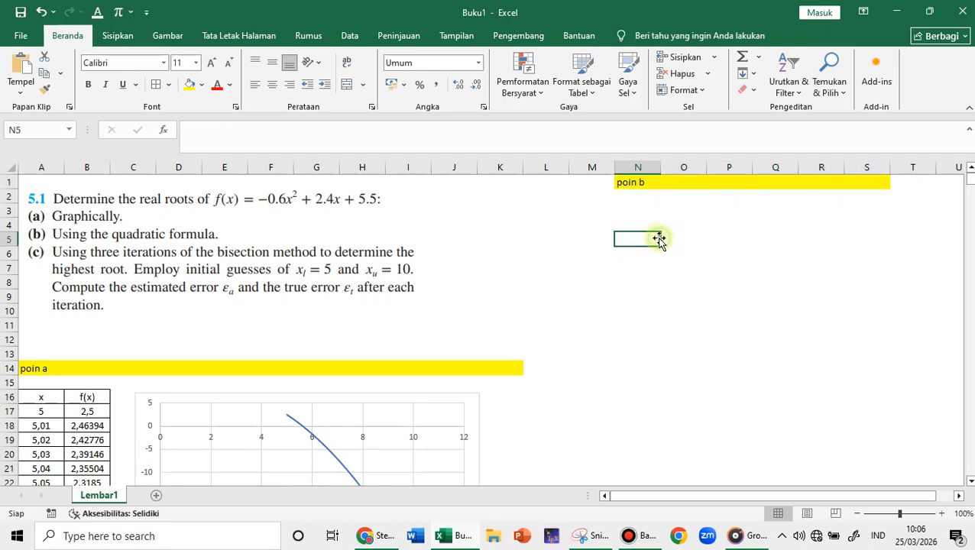
click(118, 36)
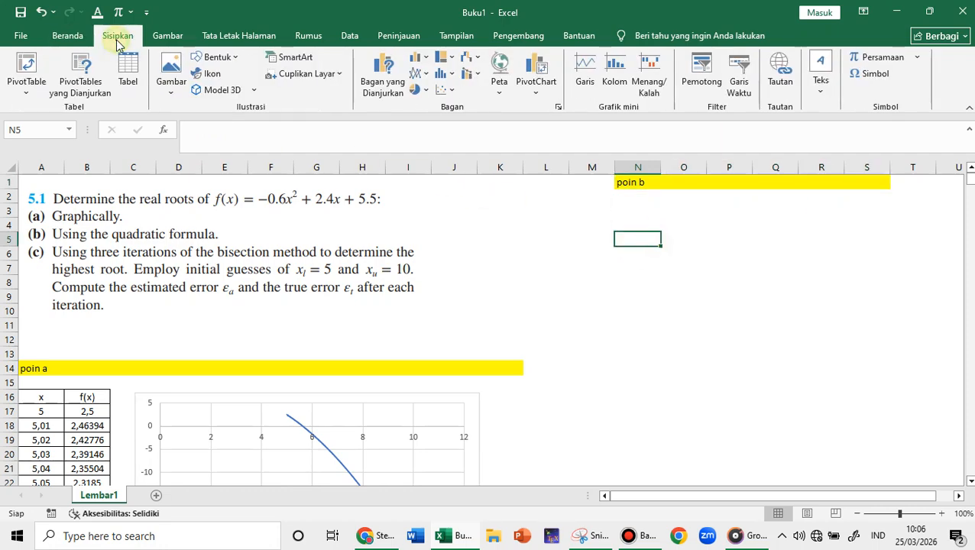
click(895, 64)
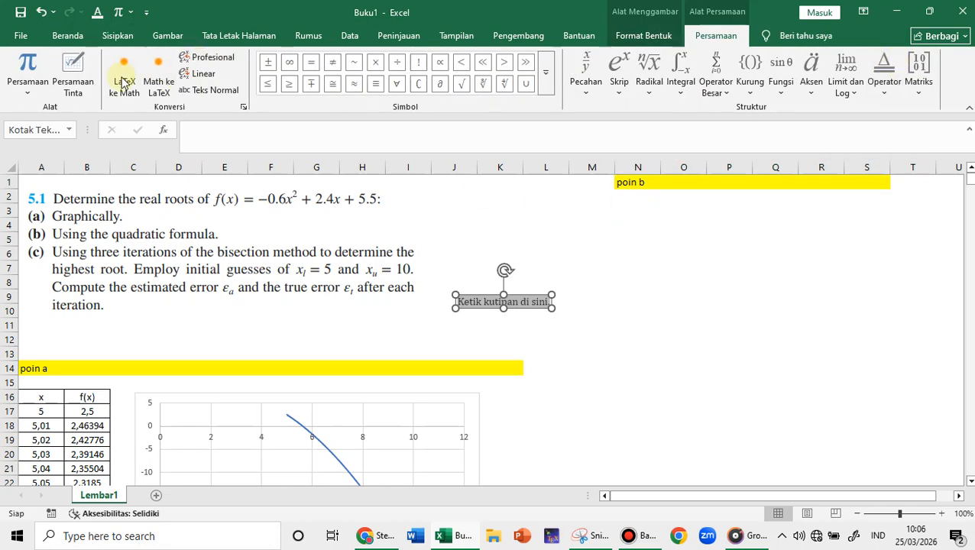
click(29, 93)
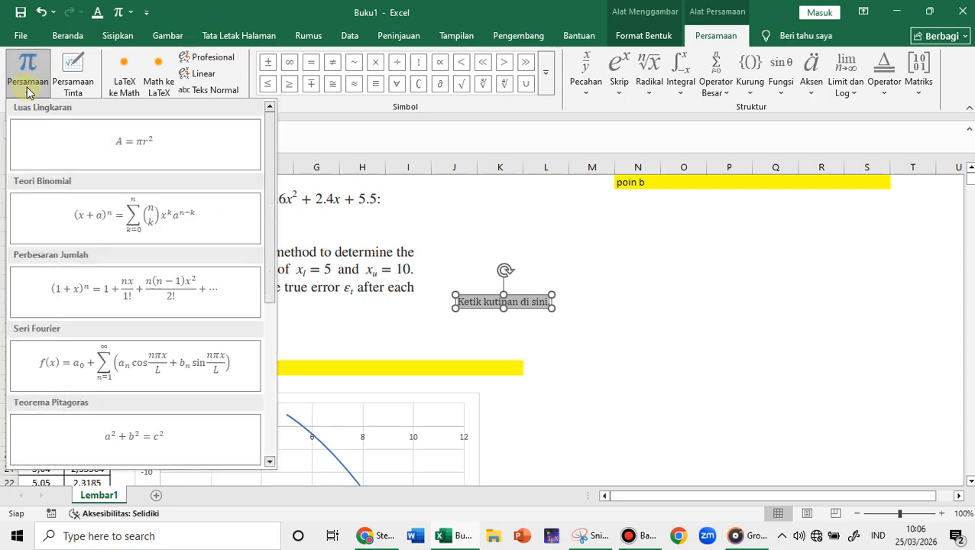
scroll(146, 273, down, 4)
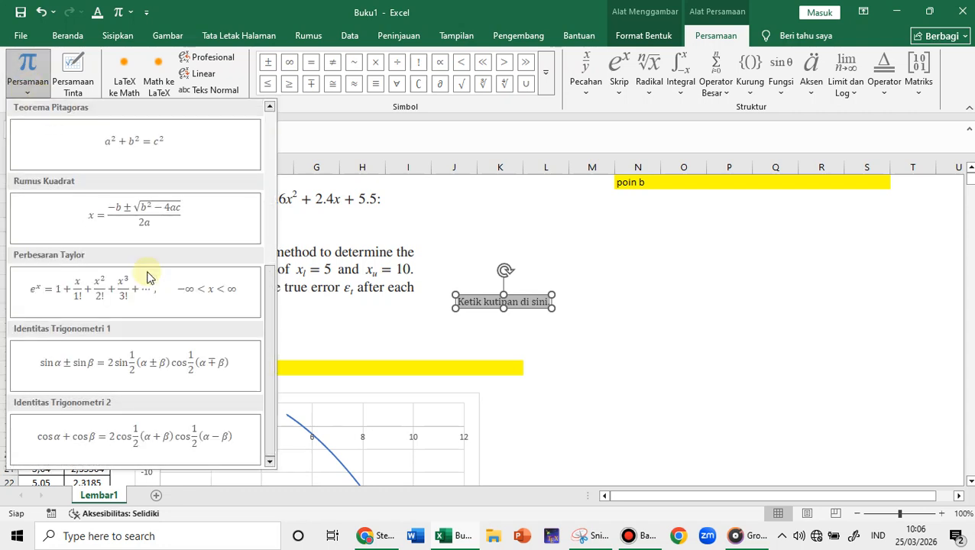
click(164, 232)
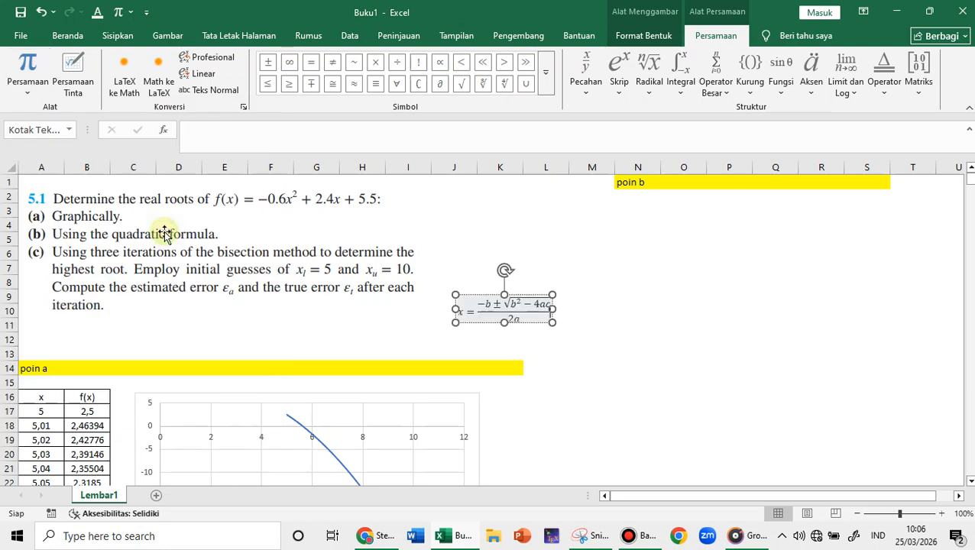
Move the quadratic formula object beneath the "poin b" heading and enter coefficient a as -0,6 in N6:O6
drag(516, 295, 691, 192)
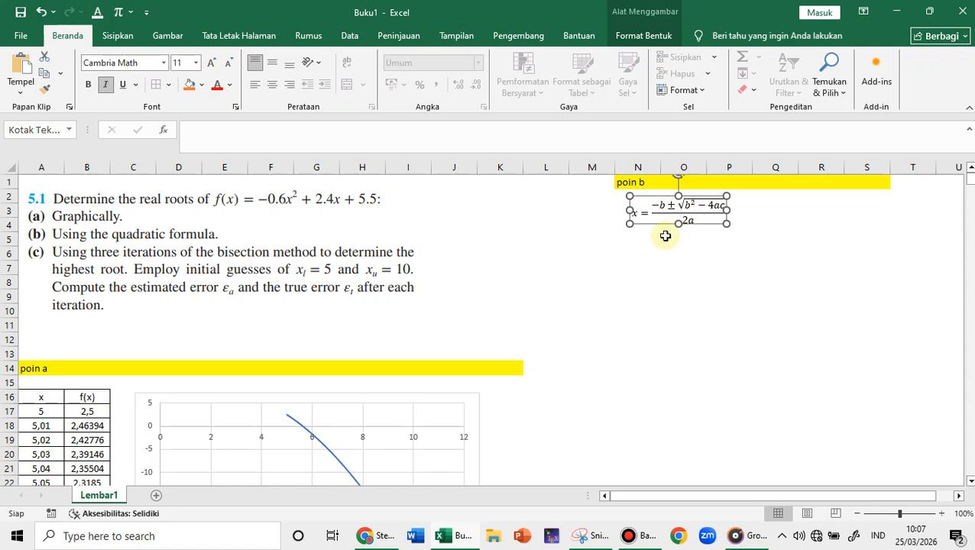
click(635, 249)
text(a)
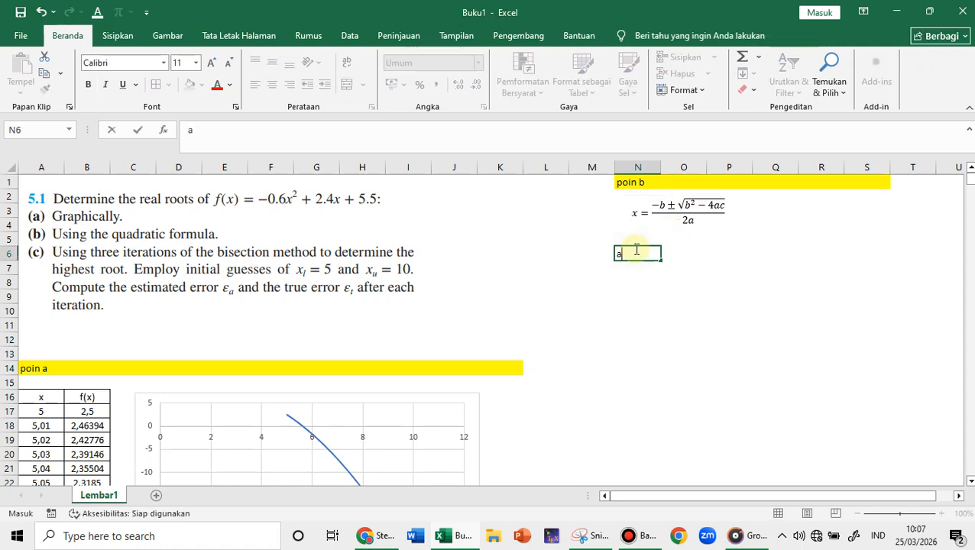
key(Tab)
text(-0,)
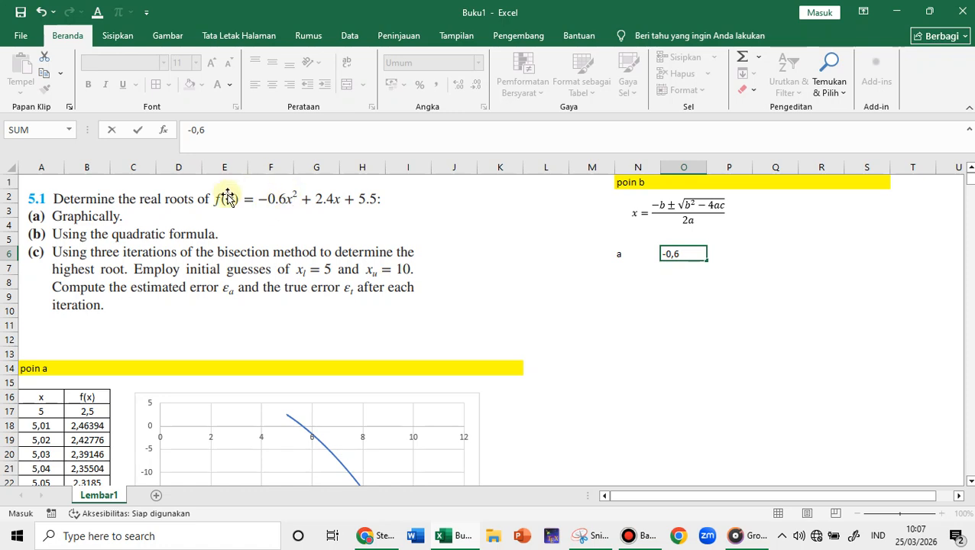
key(Return)
Enter the coefficients b as 2,4 and c as 5,5 in N7:O8
text(b)
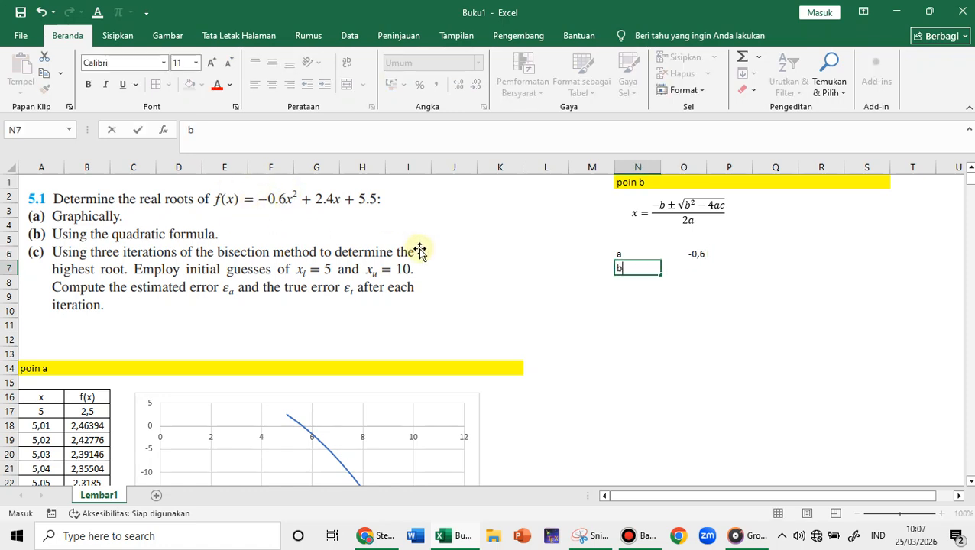
key(Tab)
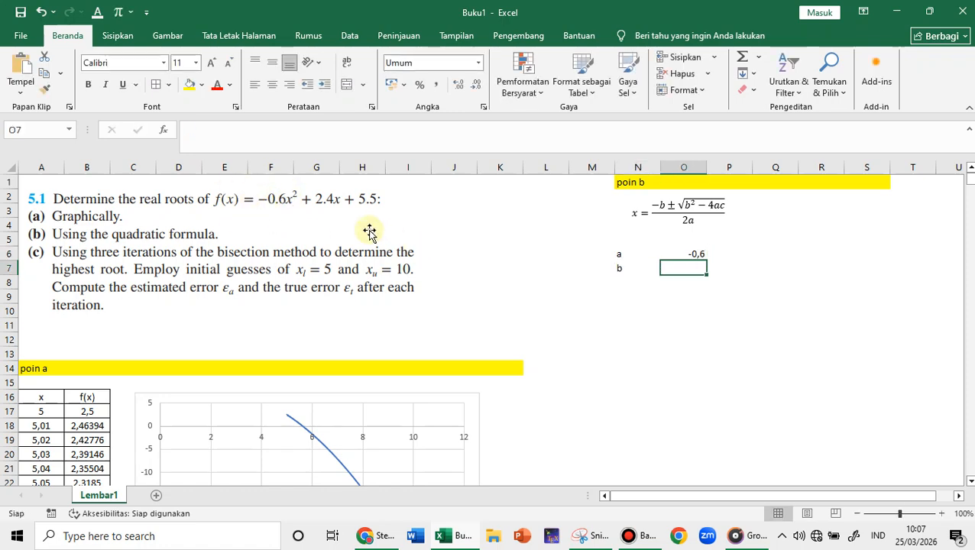
text(2,4)
key(Return)
text(c)
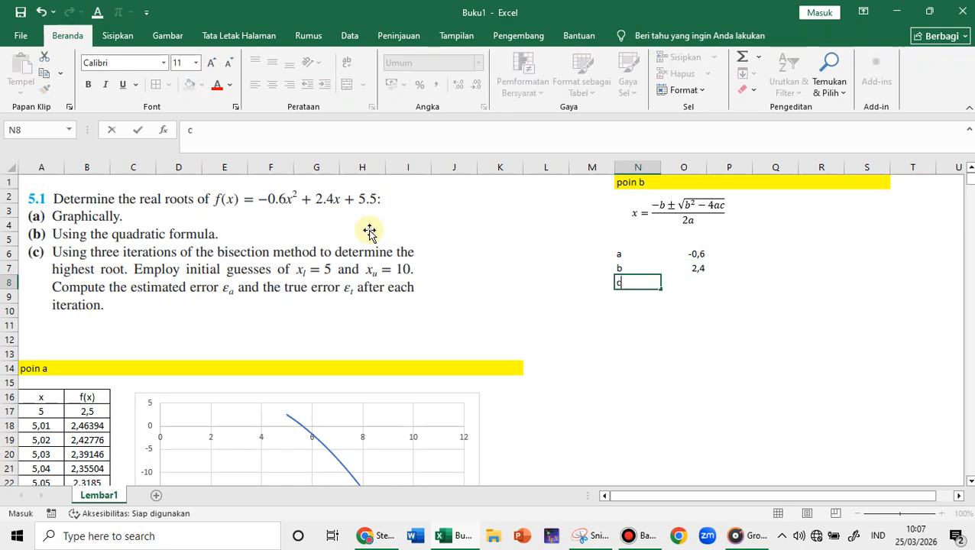
key(Tab)
text(5,5)
key(Return)
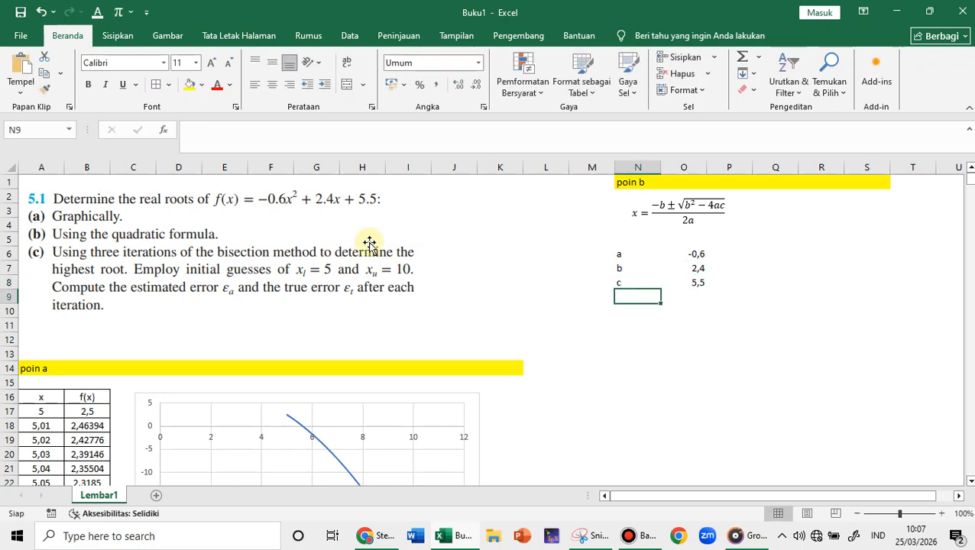
Label N11 as x1 and start its root formula in O11 with =(-$O$7+SQRT(
click(627, 326)
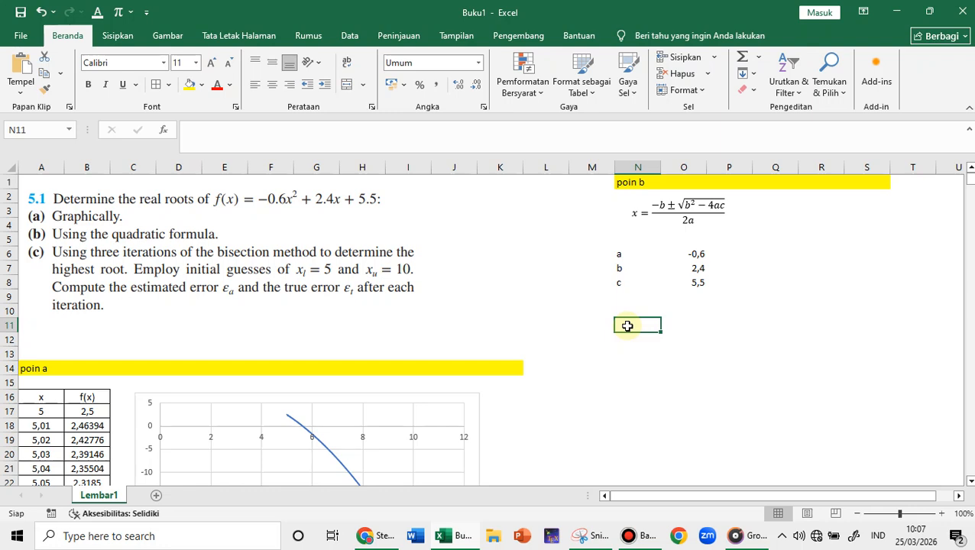
text(x1)
key(Tab)
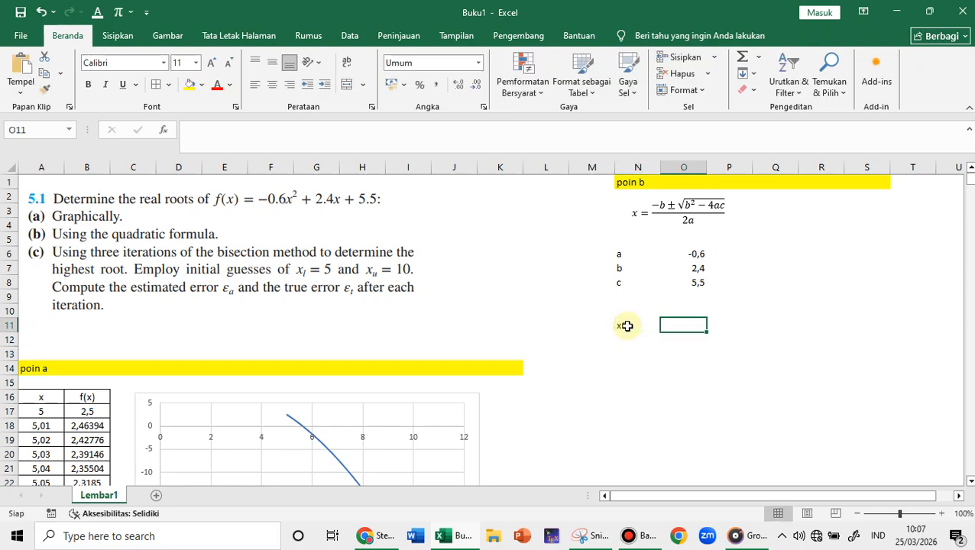
text(=)
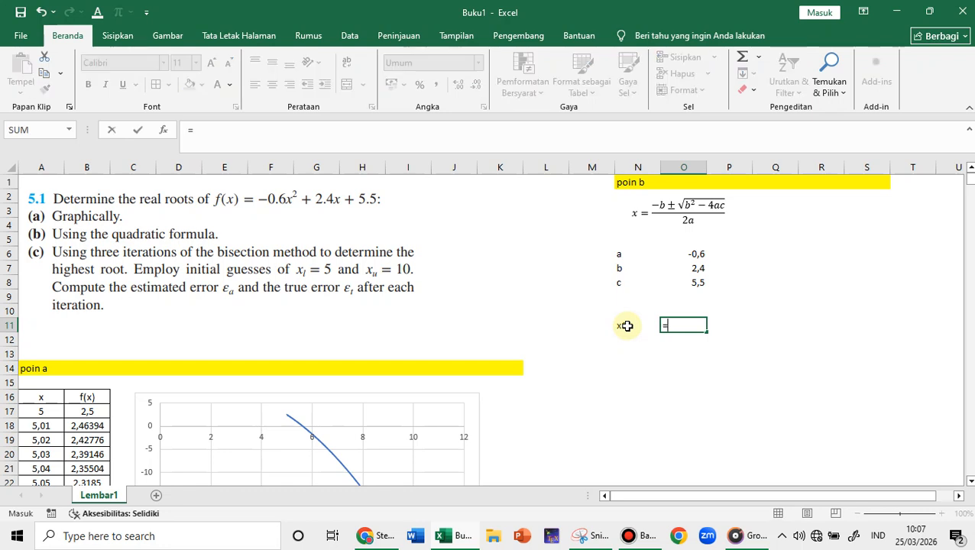
text((-)
click(697, 268)
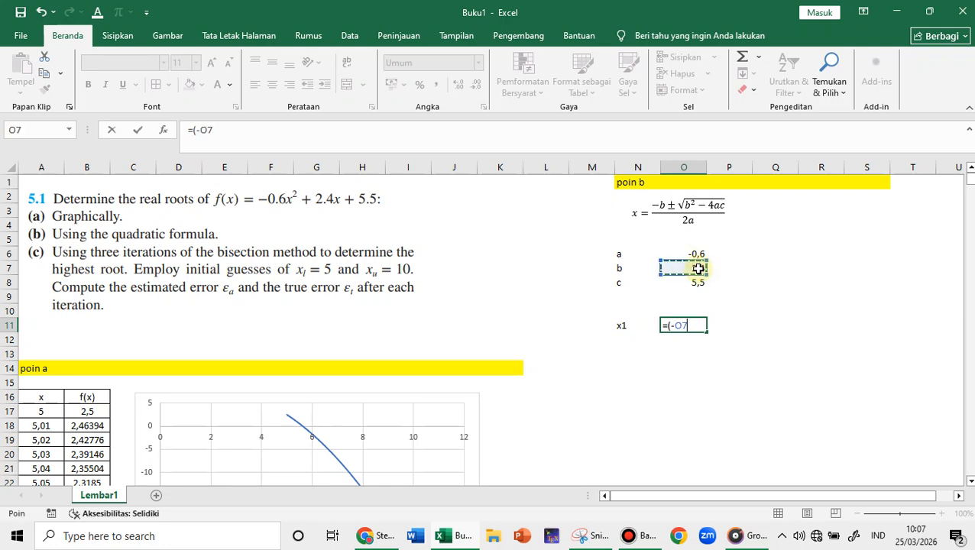
key(F4)
text(+s)
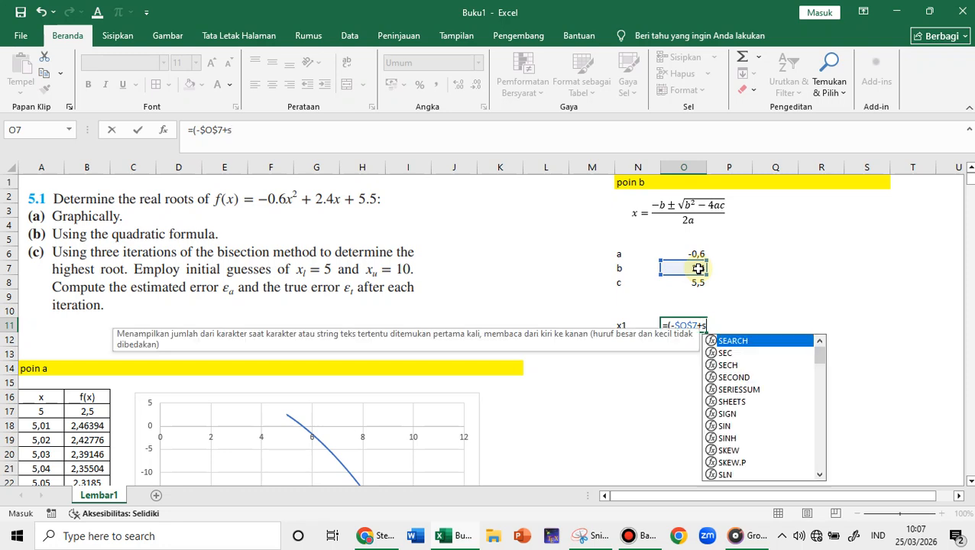
text(qrt()
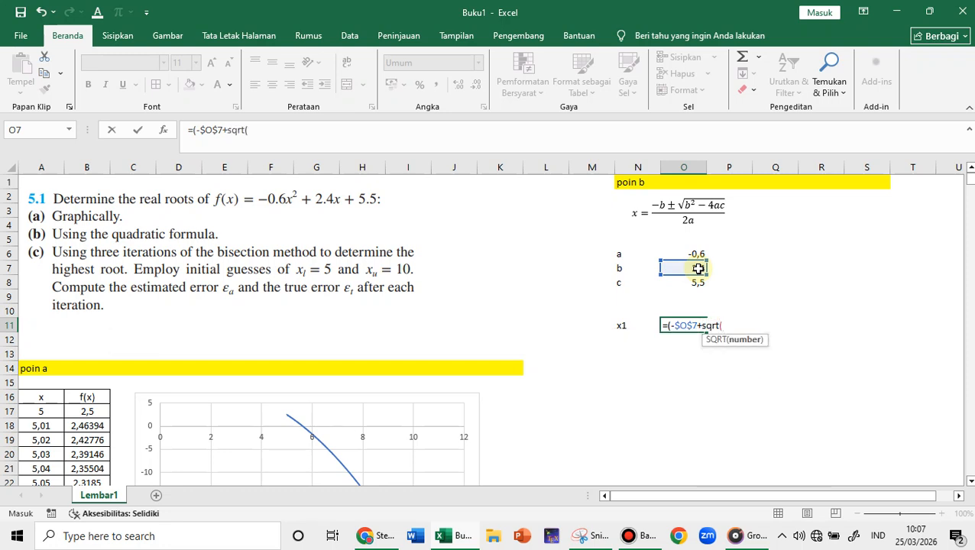
Fill in the discriminant $O$7^2 - 4*$O$6*$O$8 inside the square root of the x1 formula
click(698, 269)
key(F4)
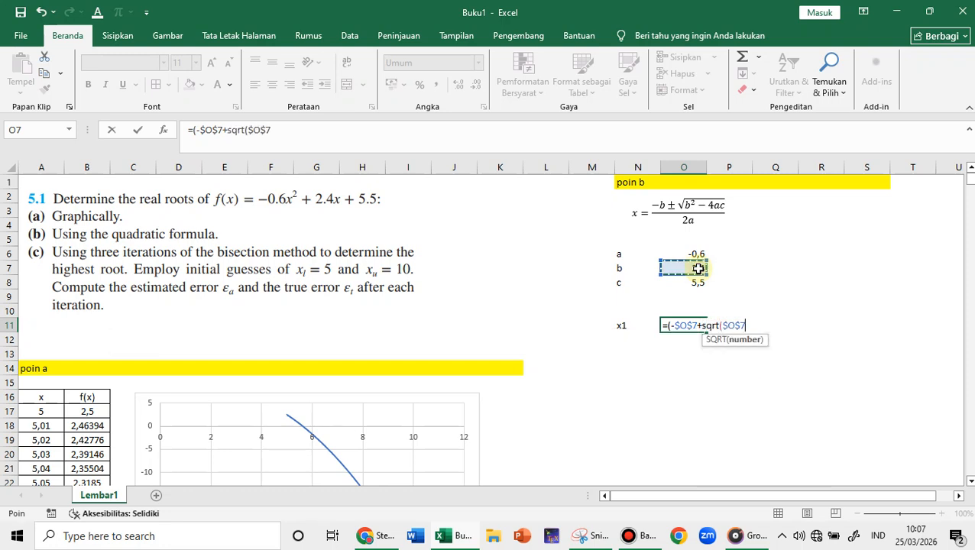
text(^2 - 4*)
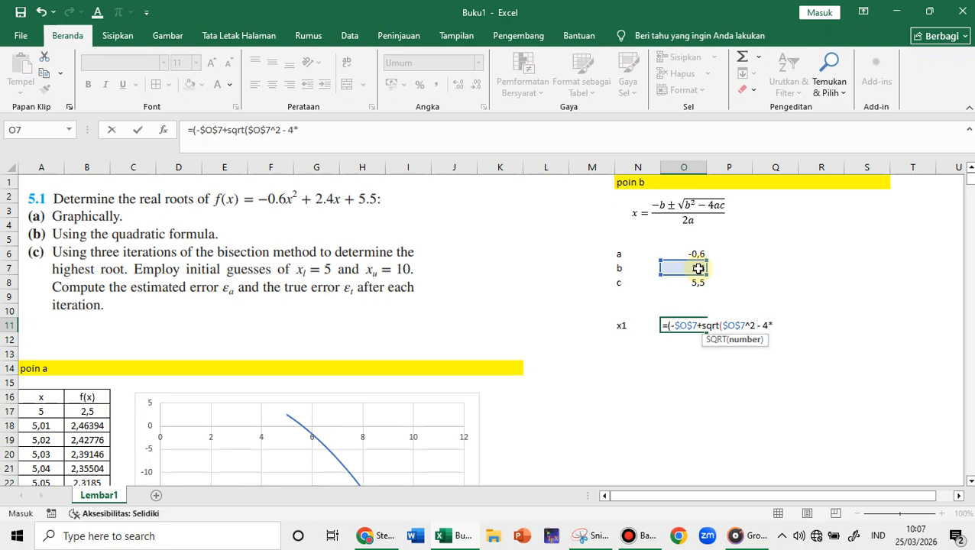
click(693, 255)
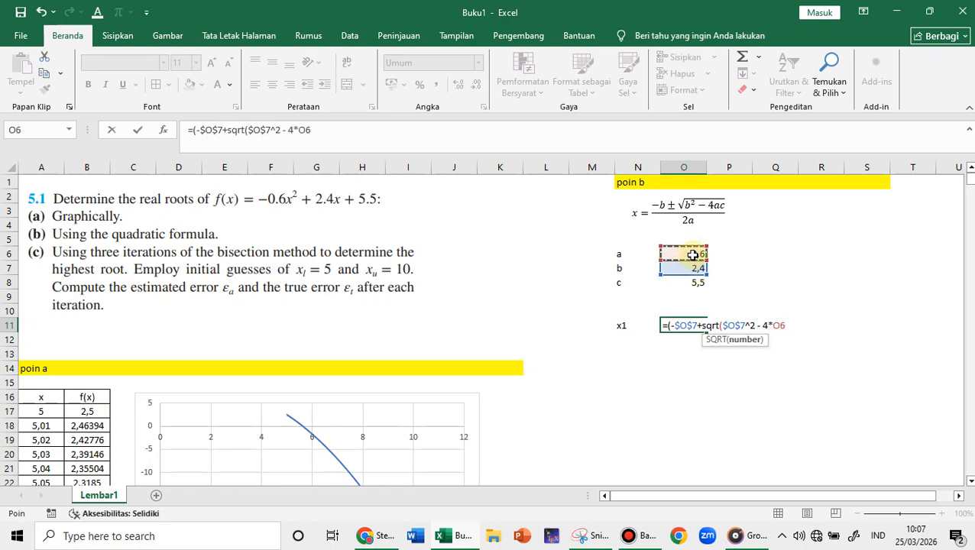
key(F4)
text(*)
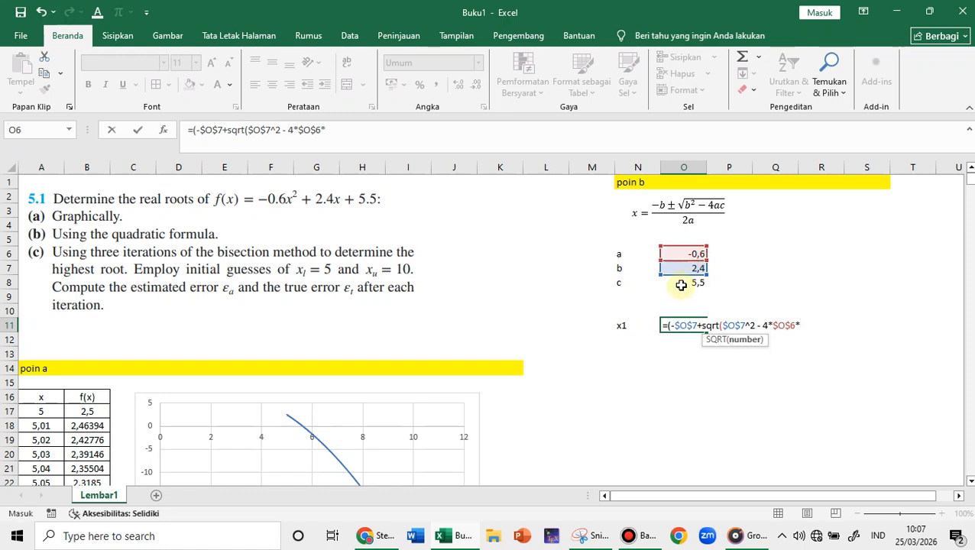
click(680, 284)
key(F4)
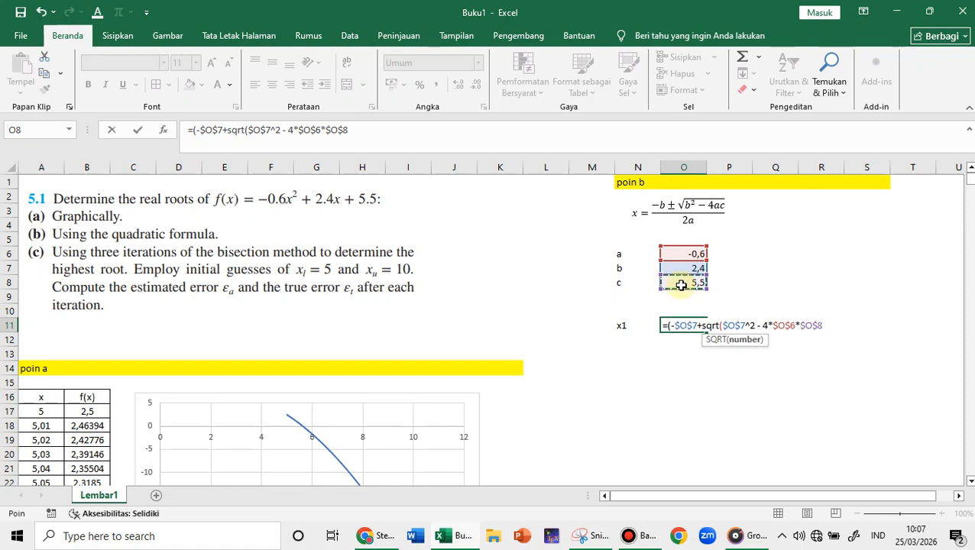
text())
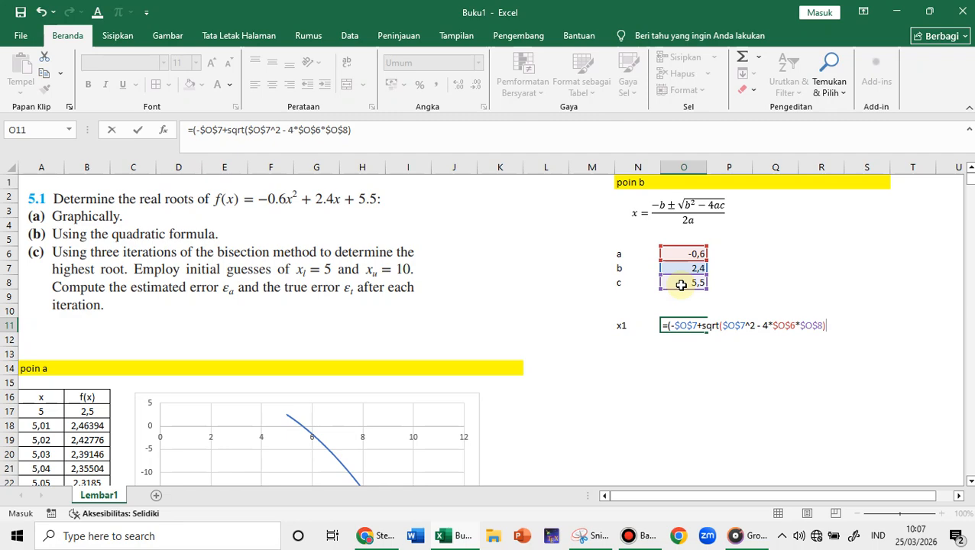
Complete the x1 formula by closing the numerator and dividing it by (2*$O$6)
text()/()
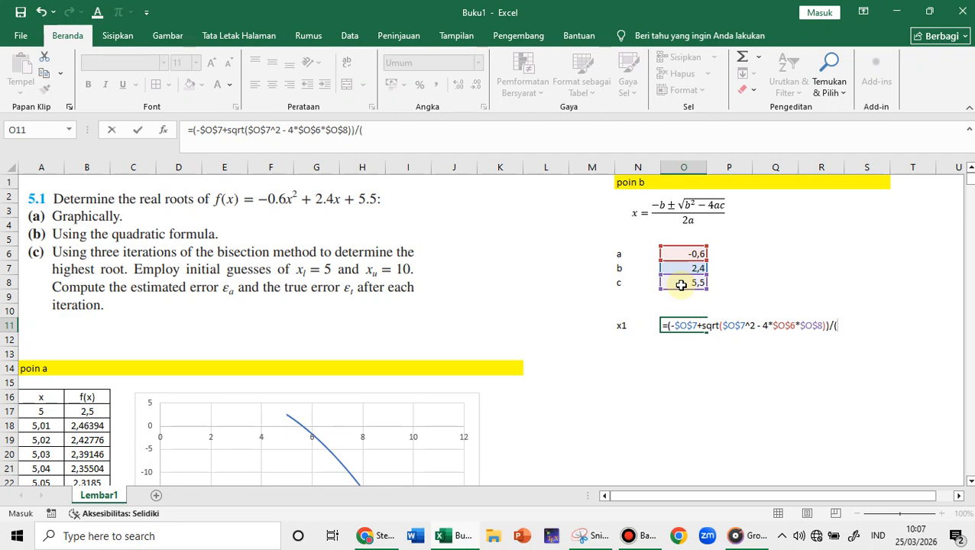
text(2*)
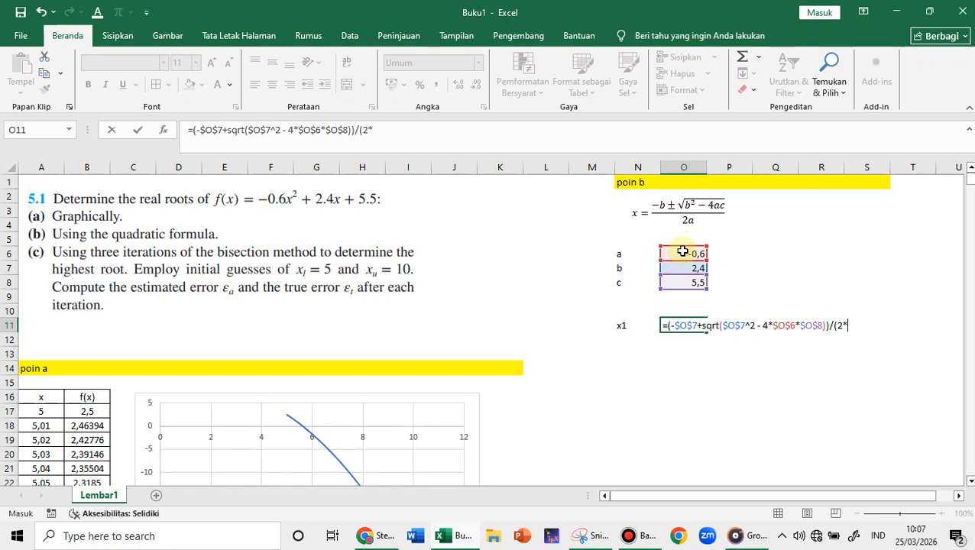
click(682, 252)
key(F4)
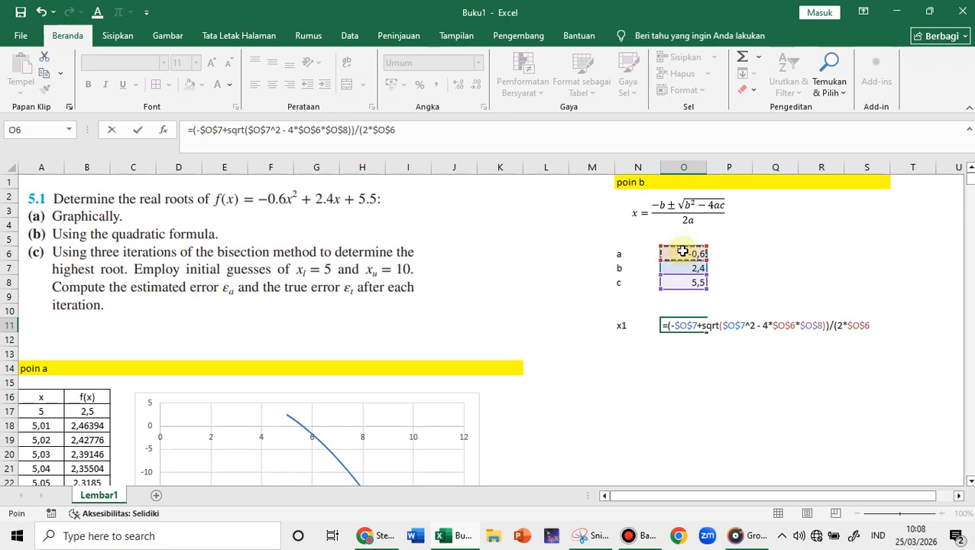
text())
key(Return)
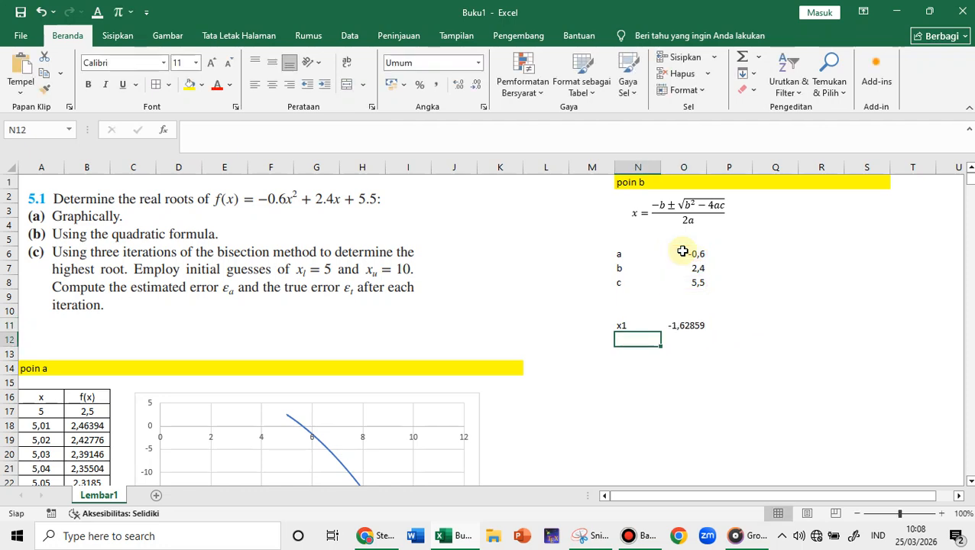
Label N12 as x2 and copy the x1 formula from O11 into O12
text(x2)
key(Tab)
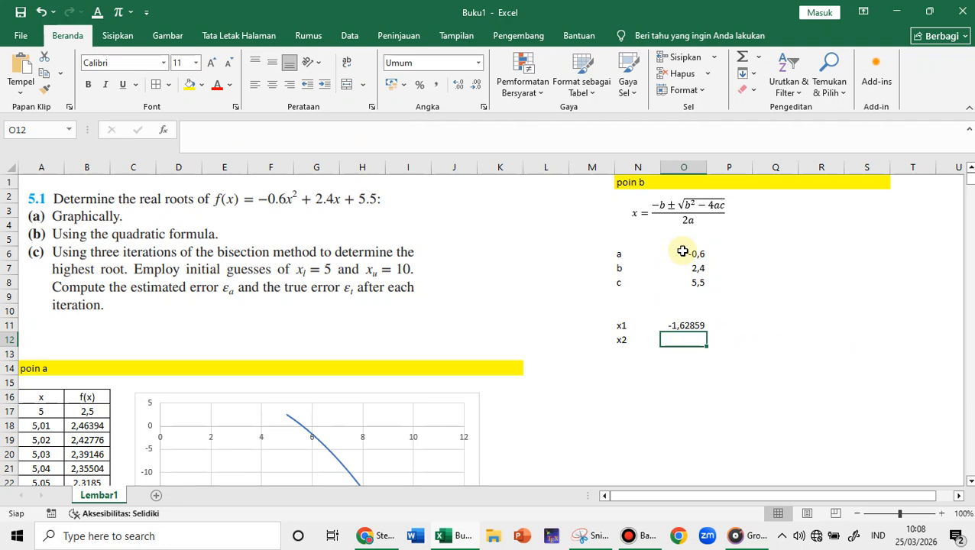
click(687, 325)
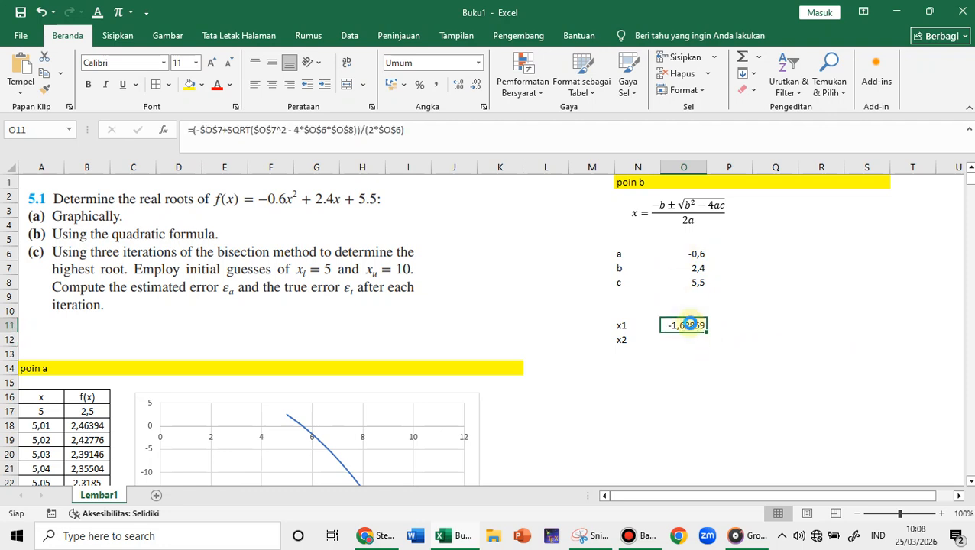
key(ctrl+c)
click(686, 340)
key(ctrl+v)
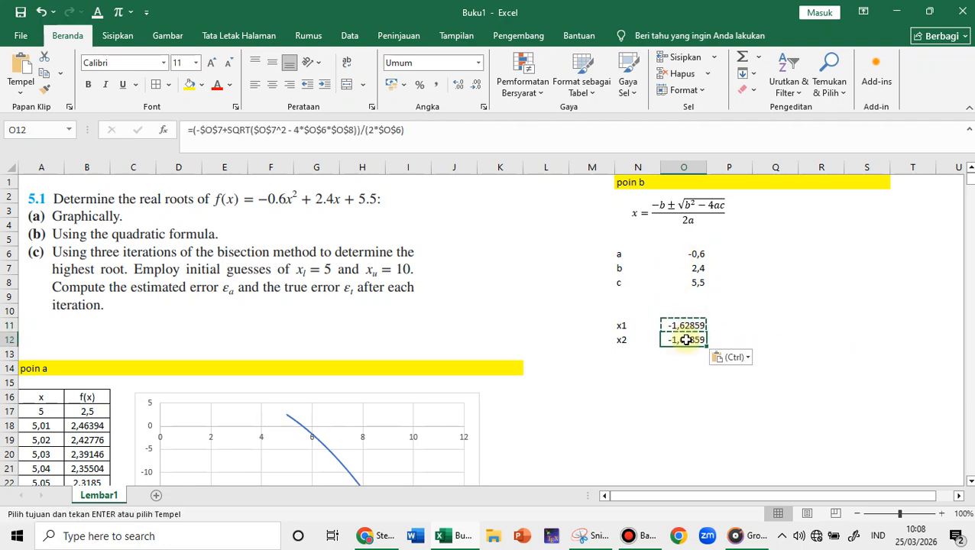
Change the plus sign before SQRT to a minus in the x2 formula in O12
double_click(686, 340)
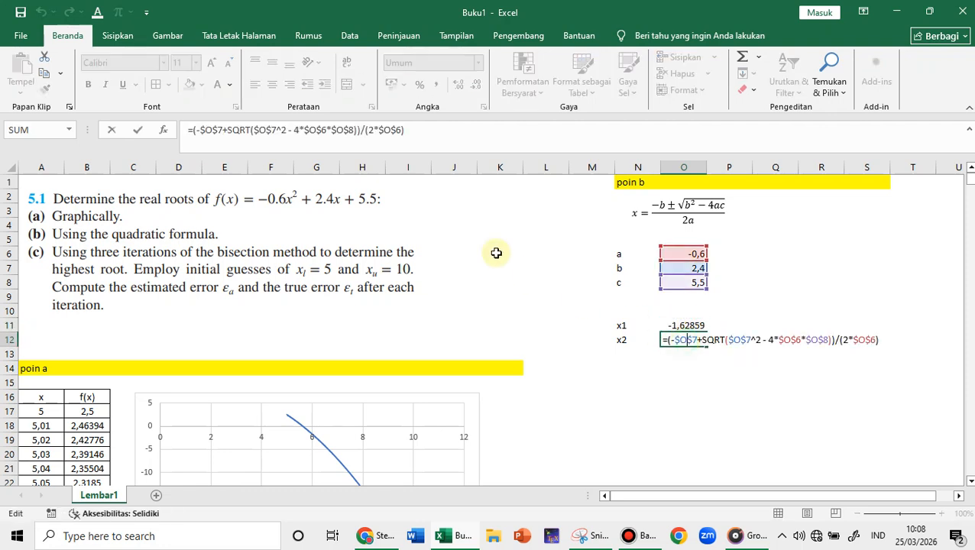
click(226, 130)
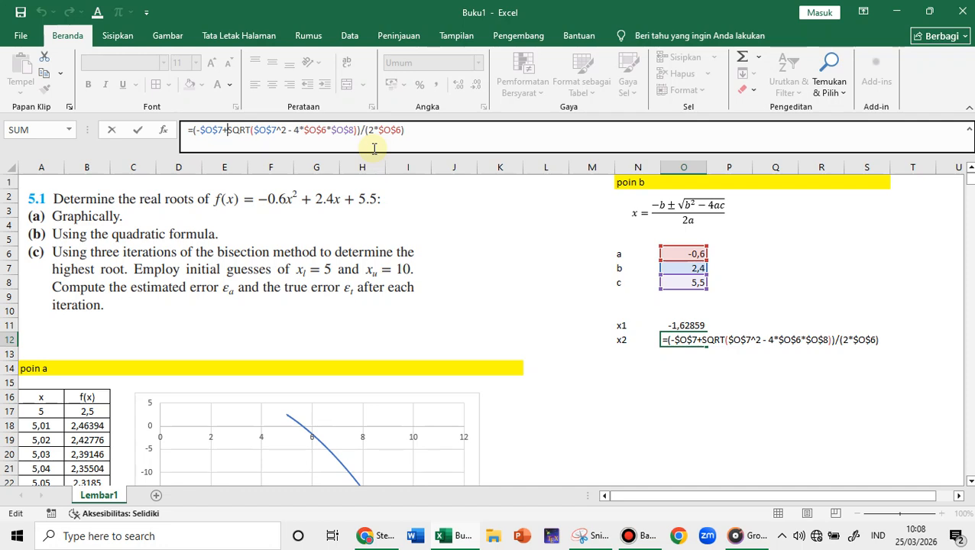
key(BackSpace)
text(-)
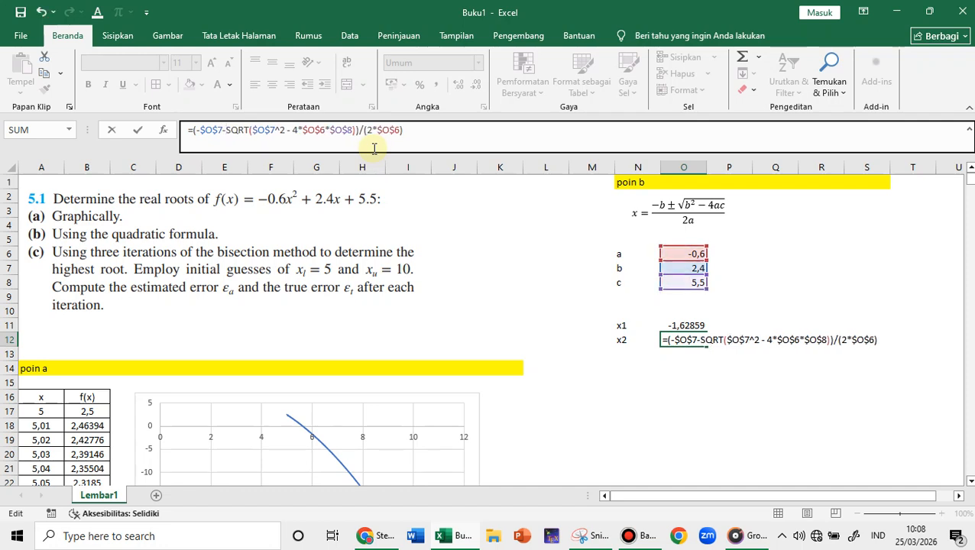
key(Return)
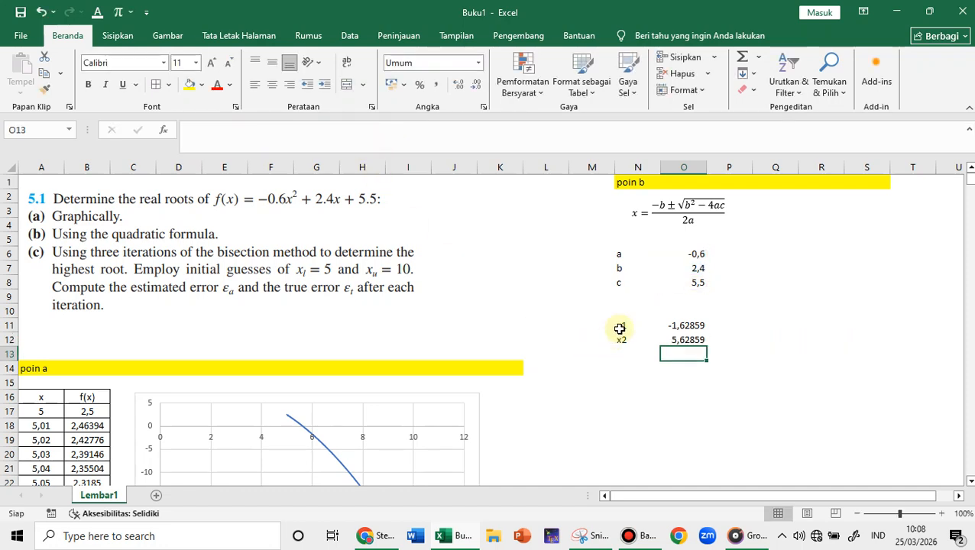
Apply all borders to the x1 and x2 results in N11:O12
drag(621, 326, 686, 342)
click(156, 84)
click(770, 340)
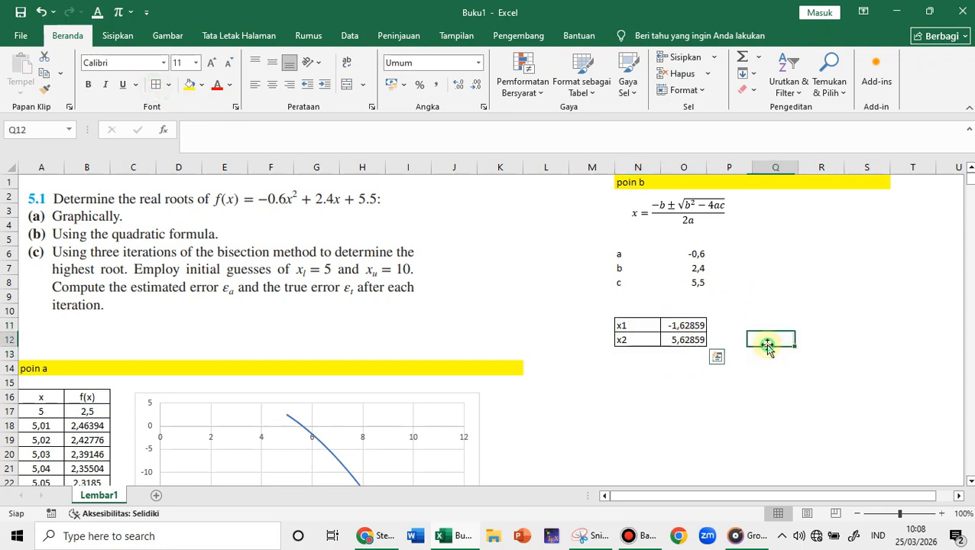
Highlight the x2 result in O12 with yellow fill
click(697, 339)
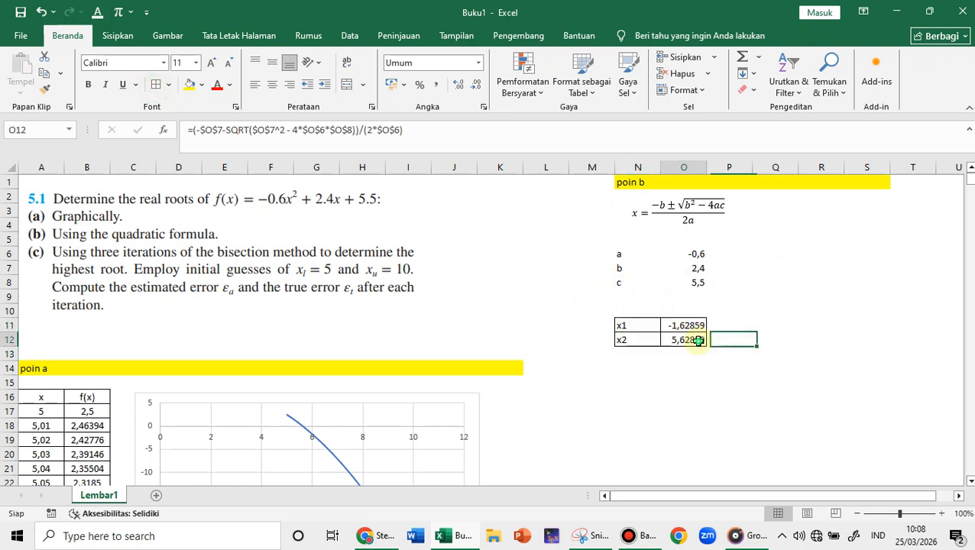
double_click(696, 340)
key(Return)
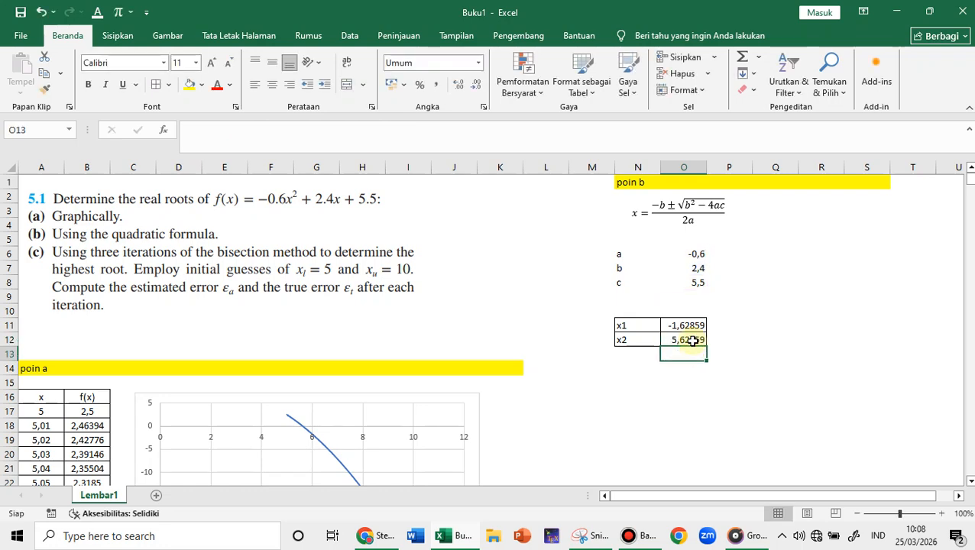
click(693, 340)
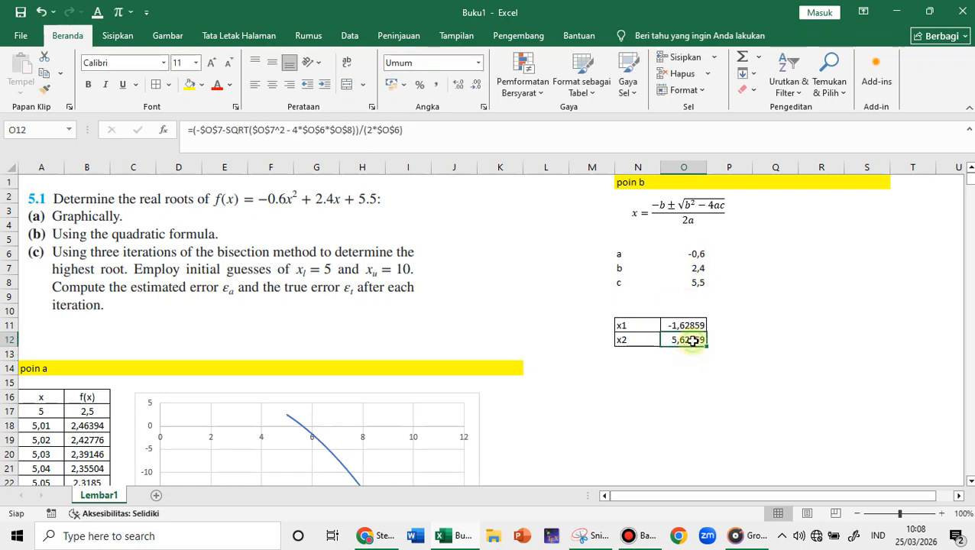
click(189, 84)
scroll(48, 369, down, 17)
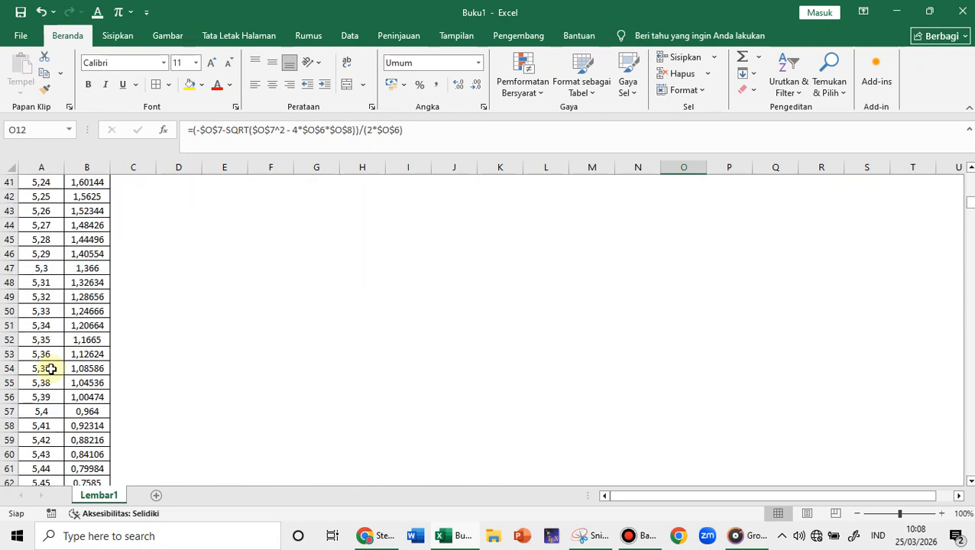
Enter the section heading "poin c" in N15, below the x1 and x2 results
scroll(50, 369, down, 3)
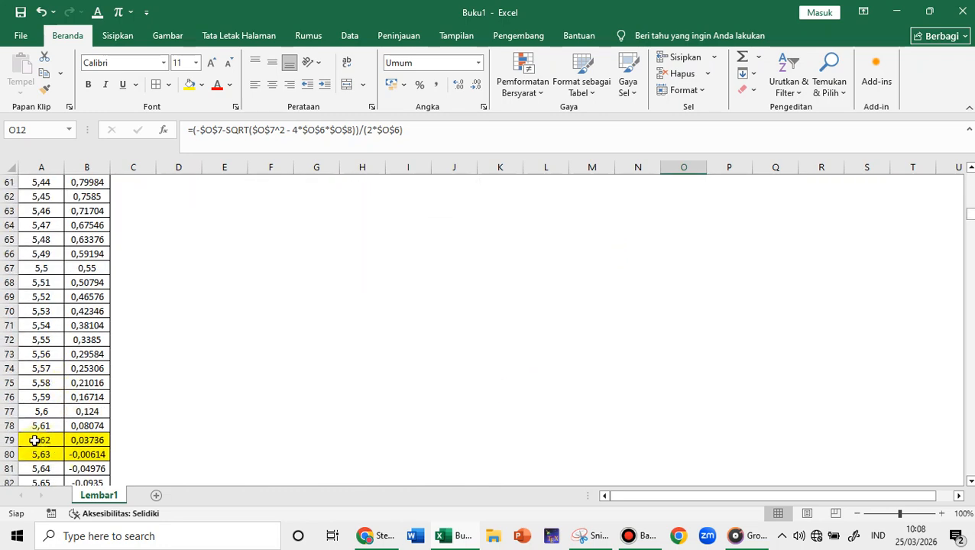
scroll(196, 337, up, 20)
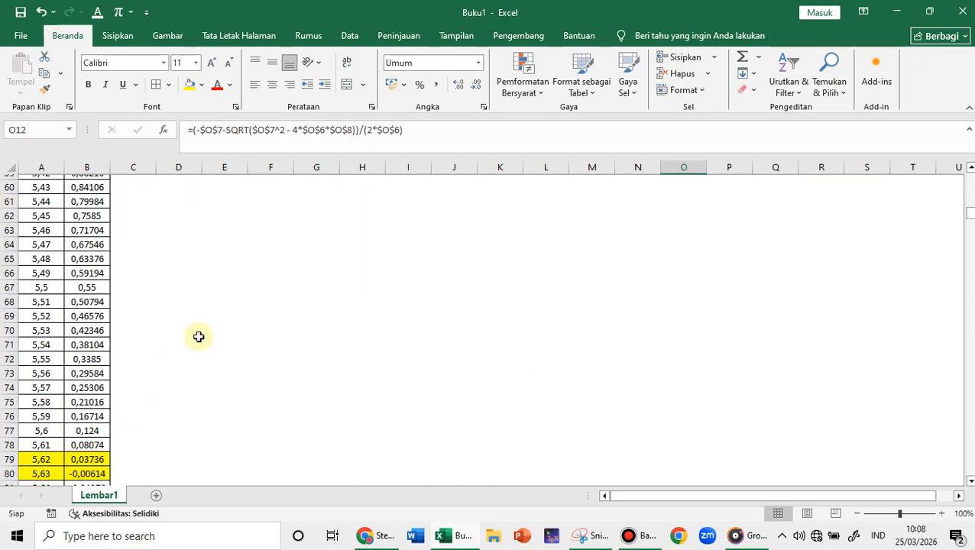
click(631, 383)
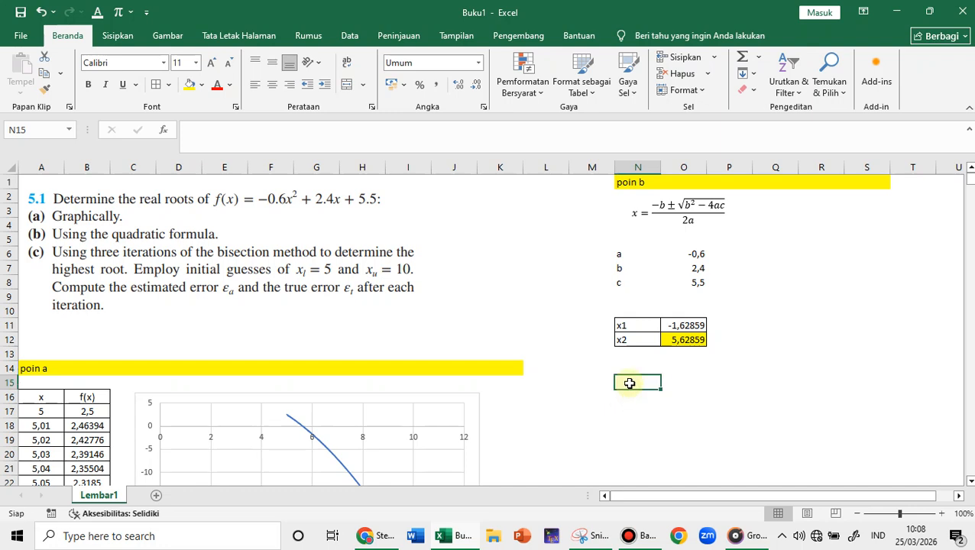
text(poin c)
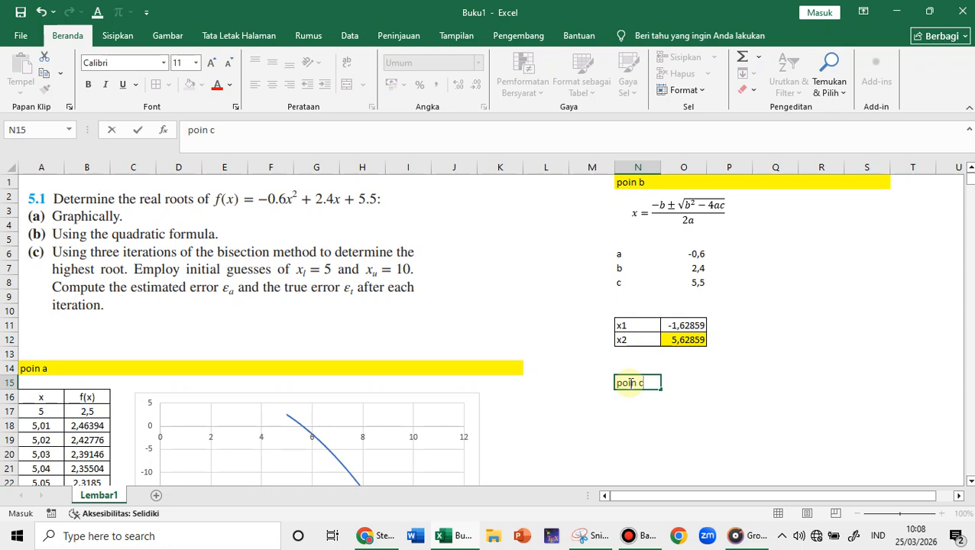
key(alt)
click(631, 411)
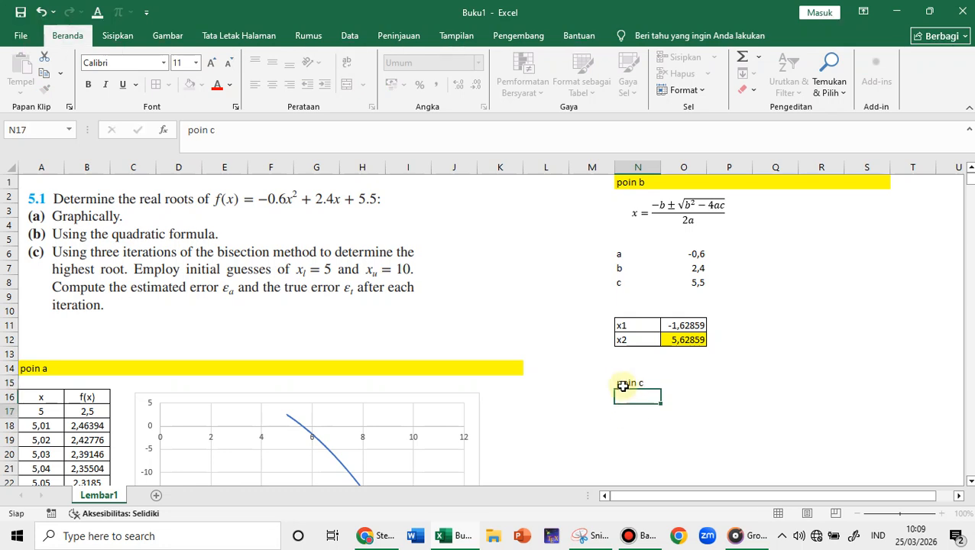
Fill the "poin c" heading row across N15:T15 with yellow
double_click(626, 385)
drag(795, 370, 818, 370)
double_click(818, 370)
drag(630, 382, 923, 377)
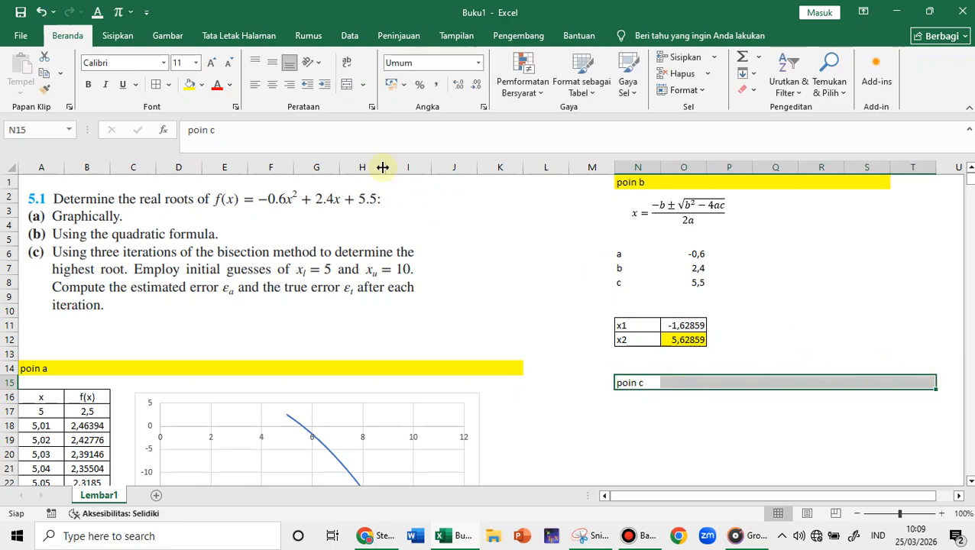
click(190, 84)
Enter the bisection table headers i, xl, xu and xr in N17:Q17
click(625, 409)
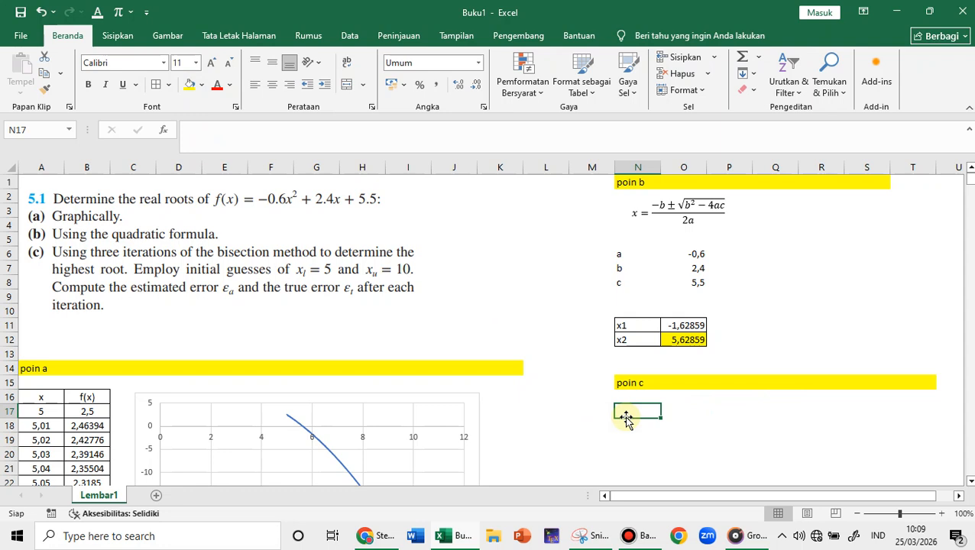
text(i)
key(Tab)
text(x)
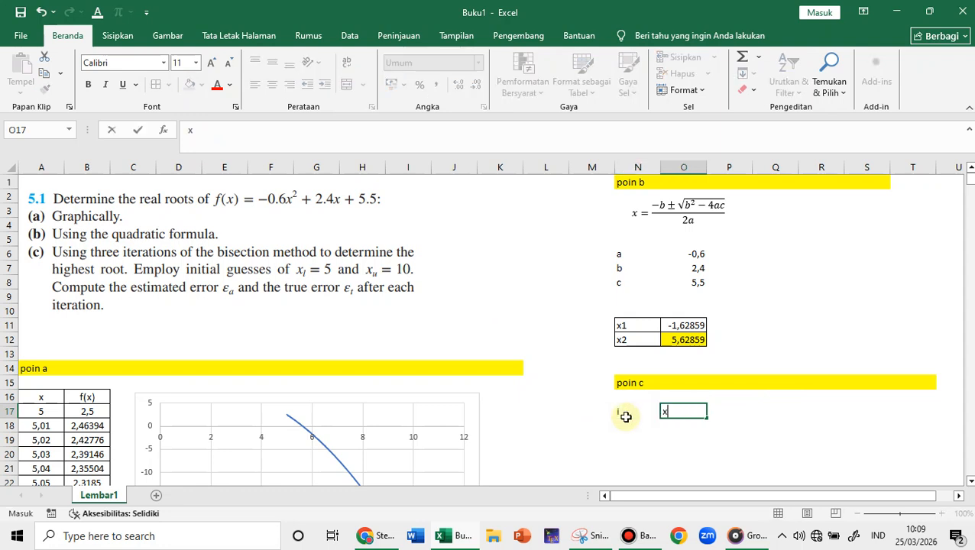
text(l)
key(Tab)
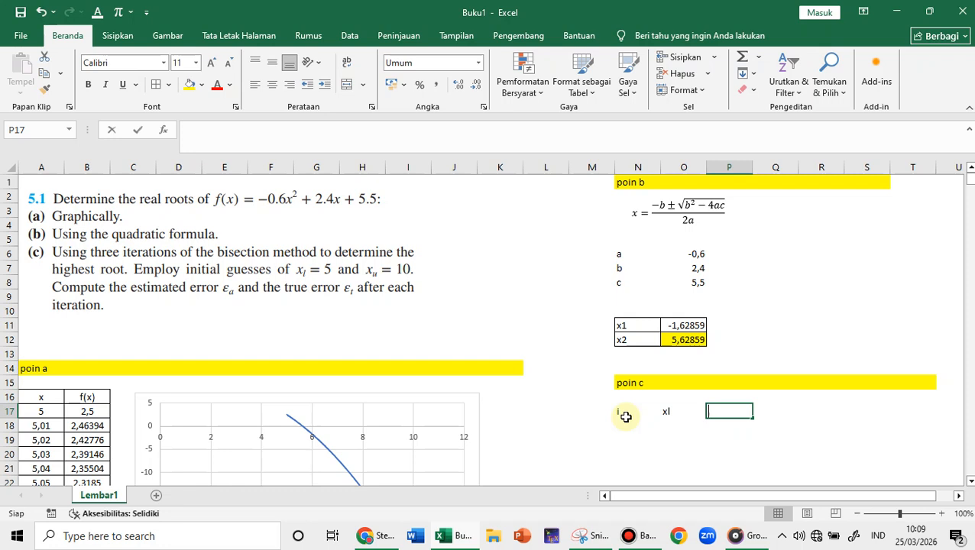
text(xu)
key(Tab)
text(x)
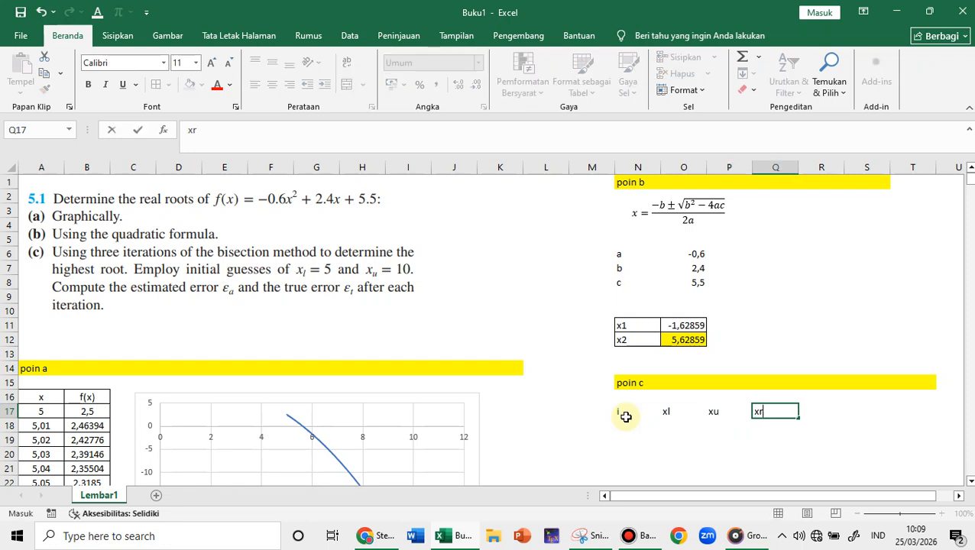
key(Tab)
Complete the header row in R17:V17 with f(xl), f(xu), f(xr), ea and et
text(f)
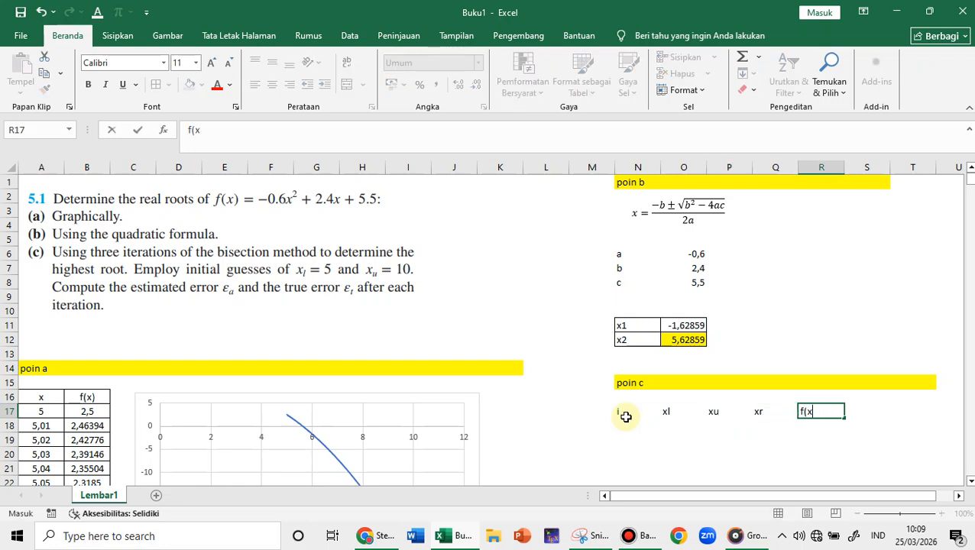
key(Tab)
text(f()
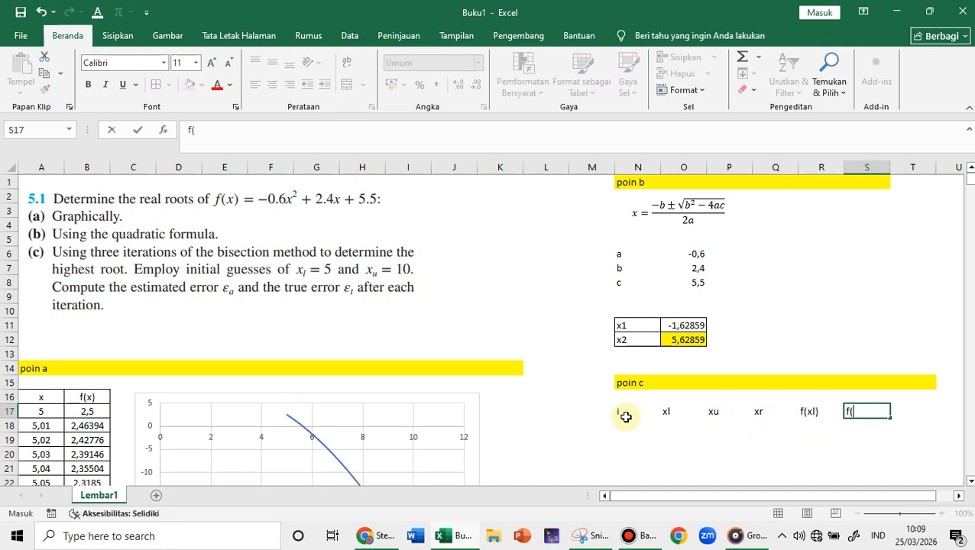
text(xu))
key(Tab)
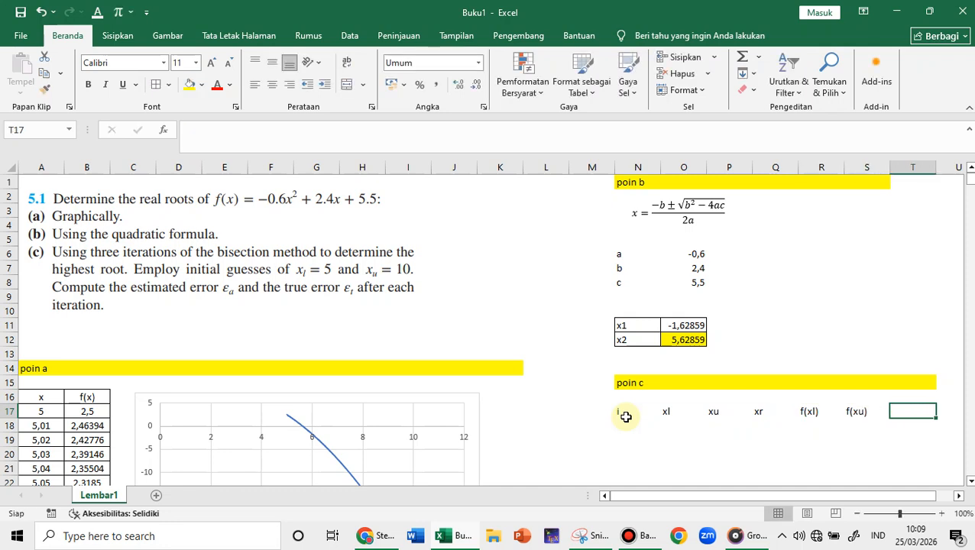
text(f(xr)
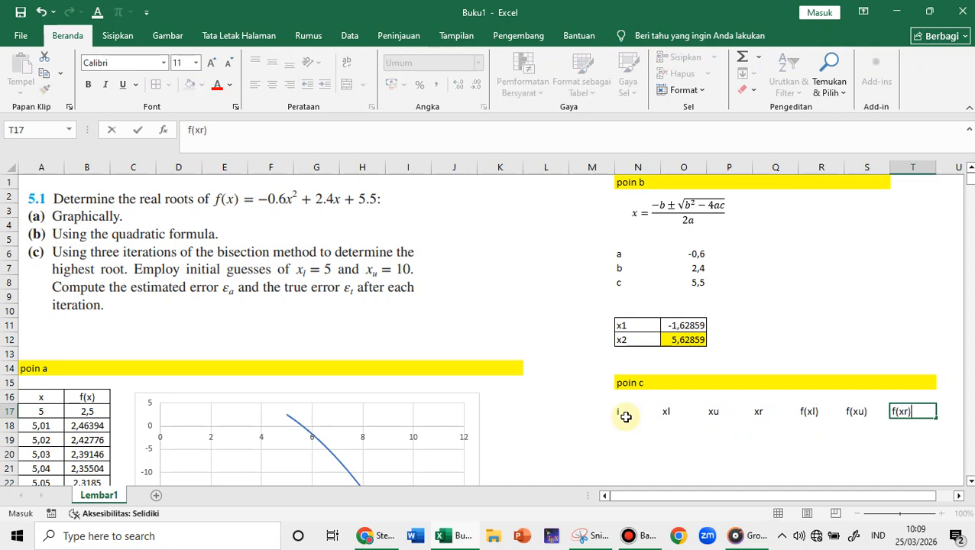
key(Tab)
text(ea)
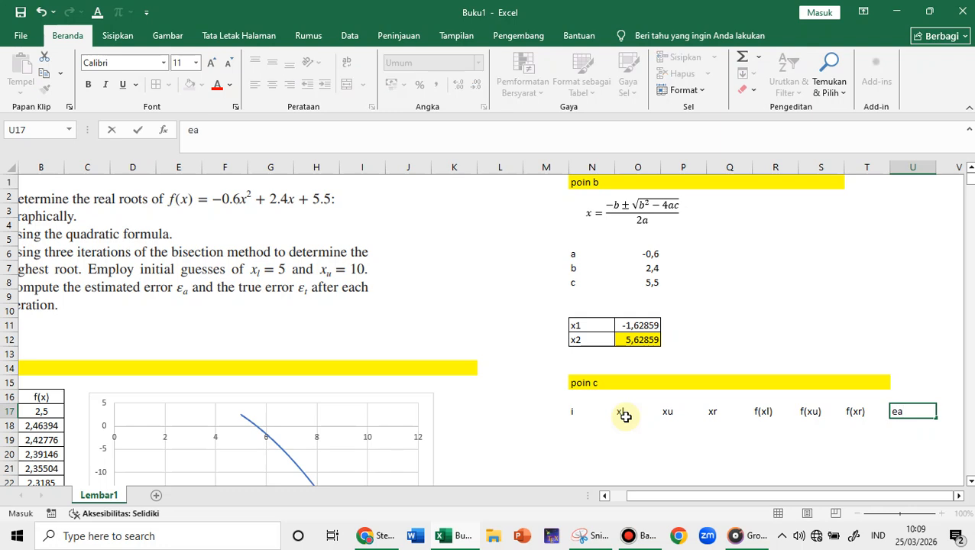
key(Tab)
text(e)
key(Return)
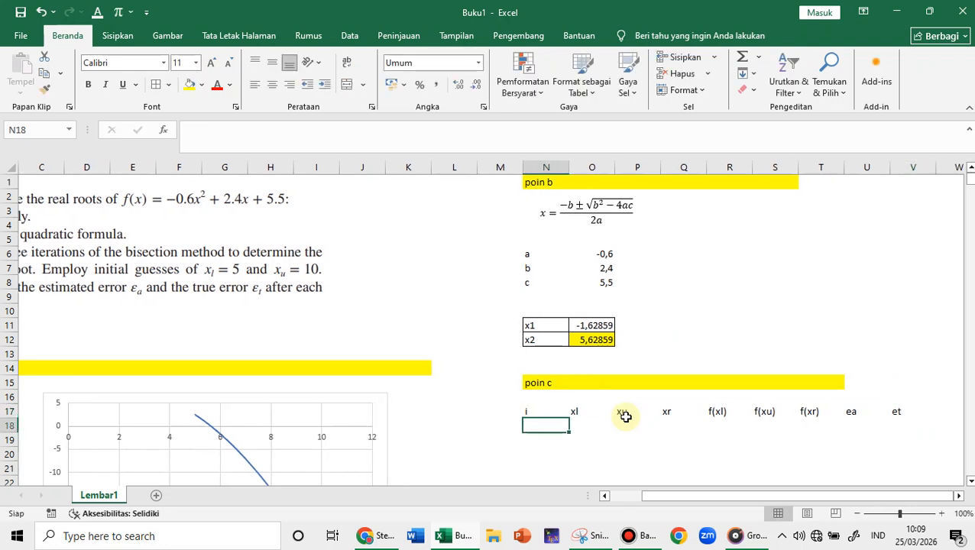
Fill in the first bisection row with iteration 0, xl 5 and xu 10 in N18:P18
text(0)
key(Tab)
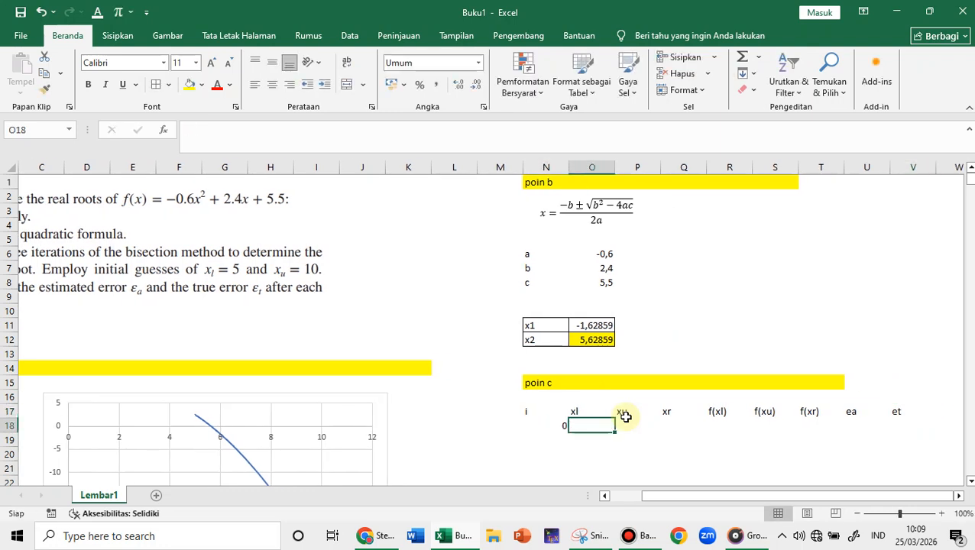
text(5)
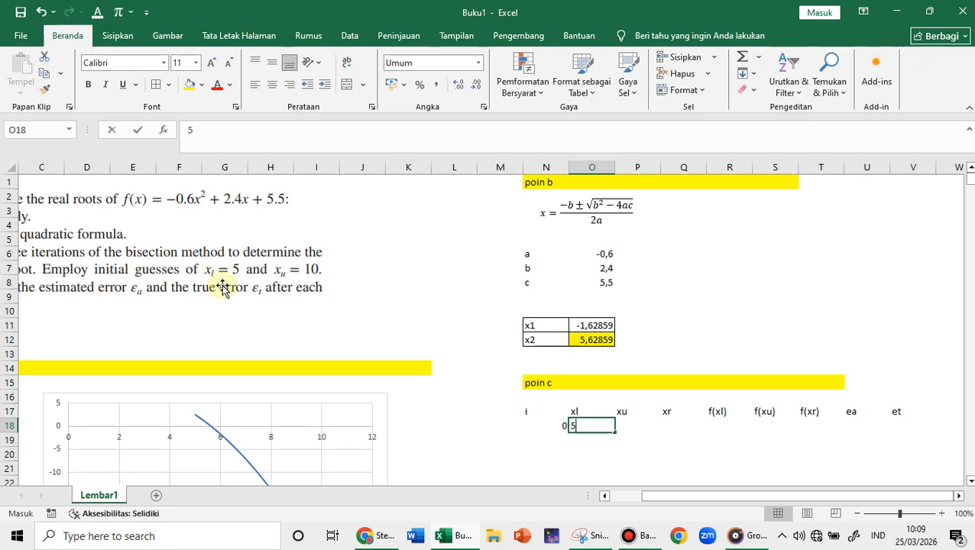
key(Tab)
text(1)
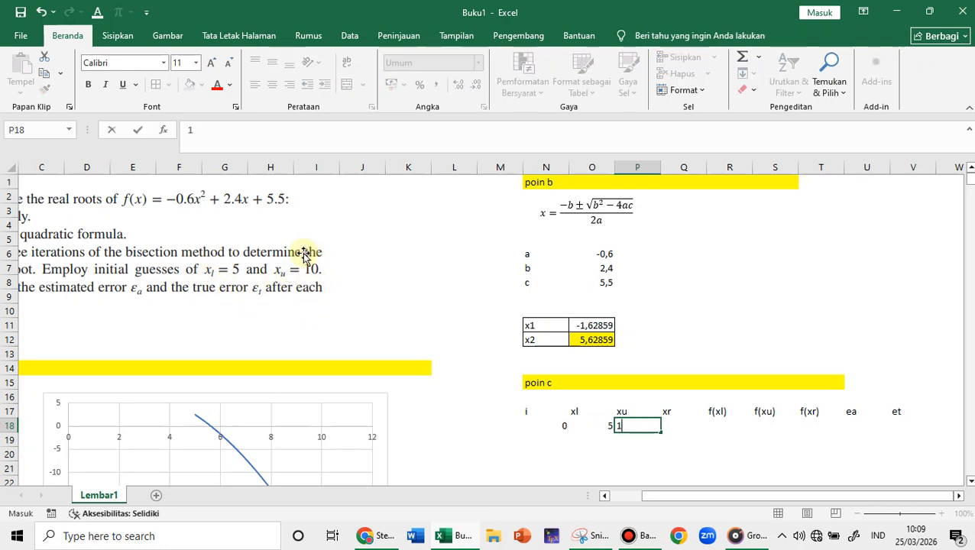
text(0)
key(Tab)
Calculate the midpoint xr in Q18 with the formula =(O18+P18)/2
text(=()
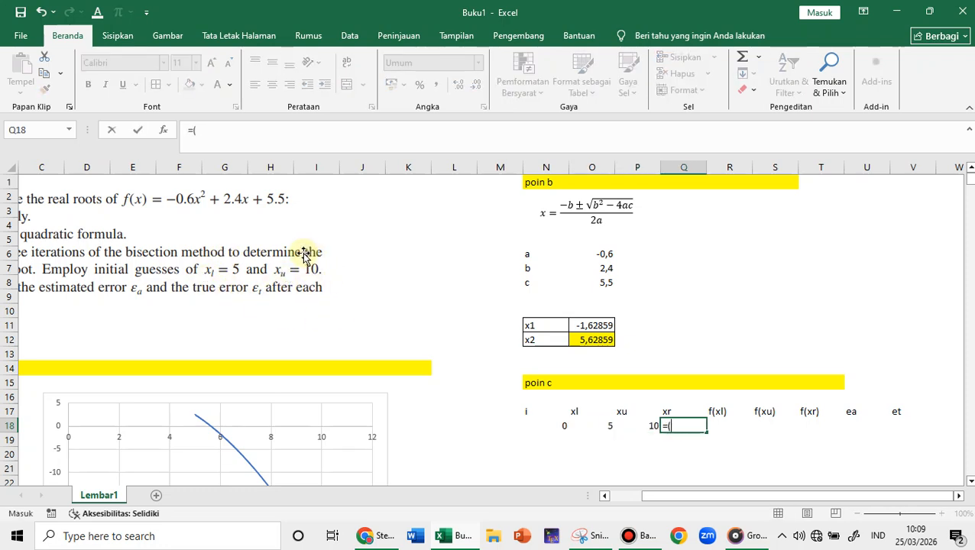
click(602, 425)
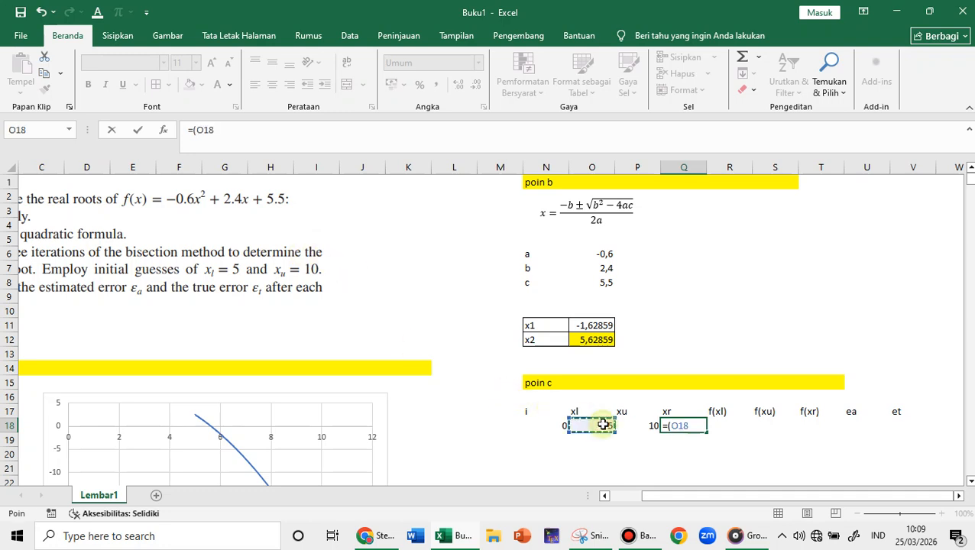
text(+)
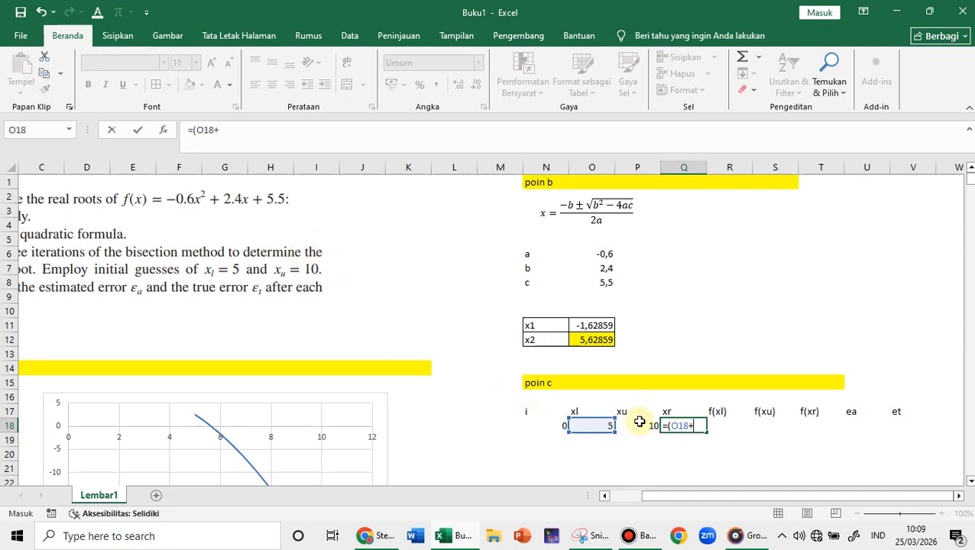
click(641, 424)
text()/2)
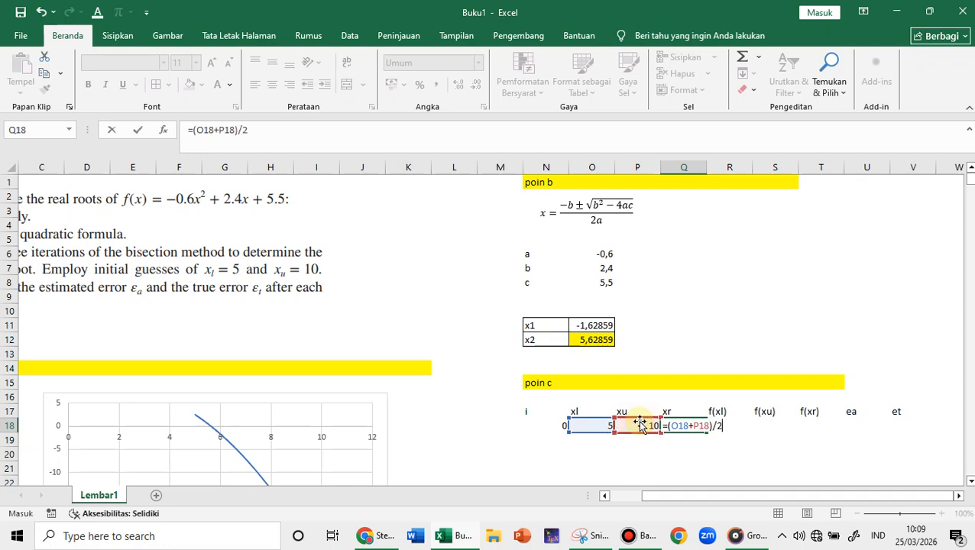
key(Return)
Center the contents of the bisection table range N17:V31 and apply all borders to it
drag(535, 412, 895, 470)
click(275, 85)
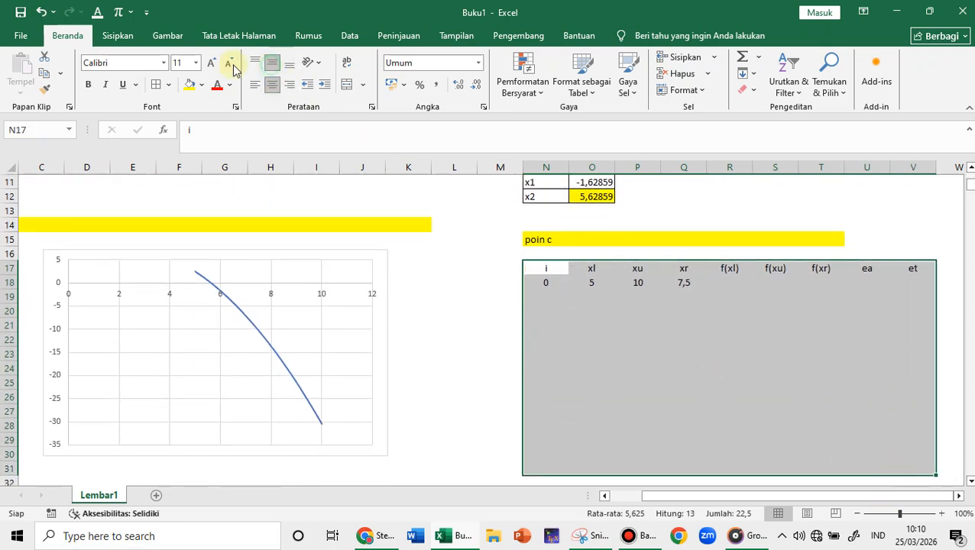
click(157, 82)
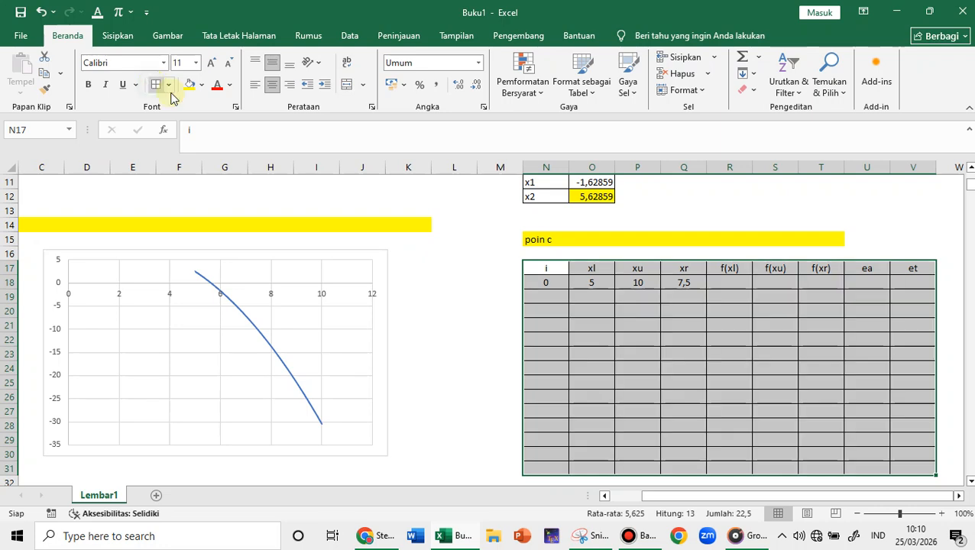
Calculate f(xl) in R18 with the formula =-0,6*O18^2+2,4*O18+5,5
click(735, 283)
scroll(736, 283, up, 3)
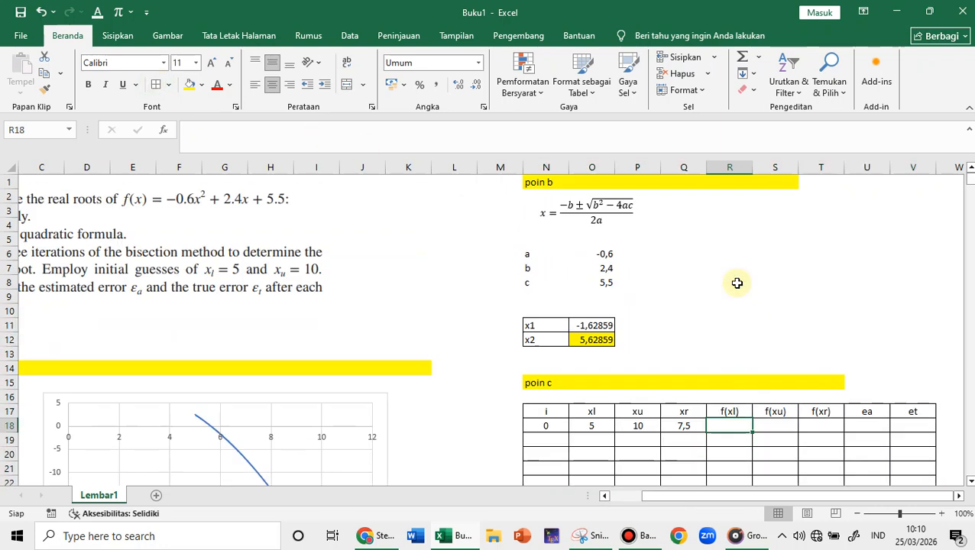
drag(786, 494, 774, 499)
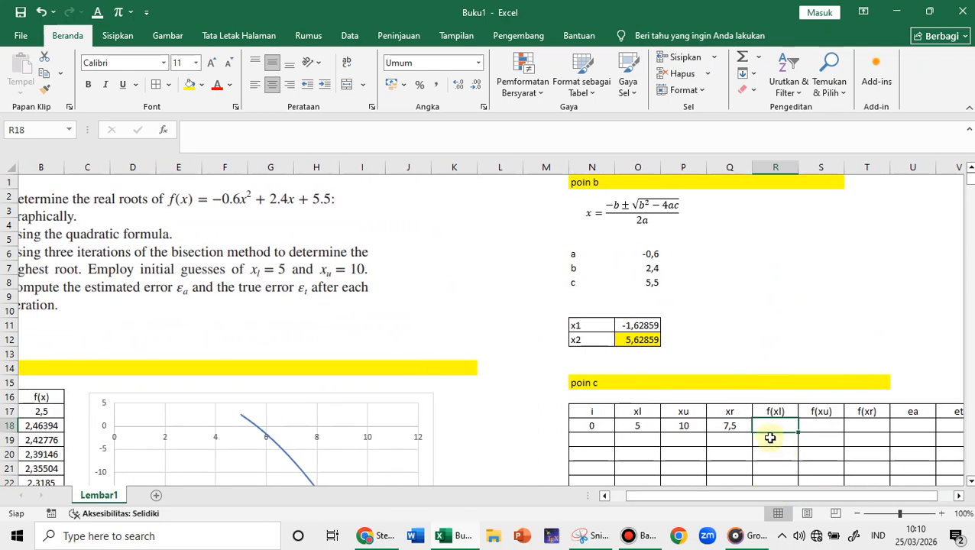
text(=-0,)
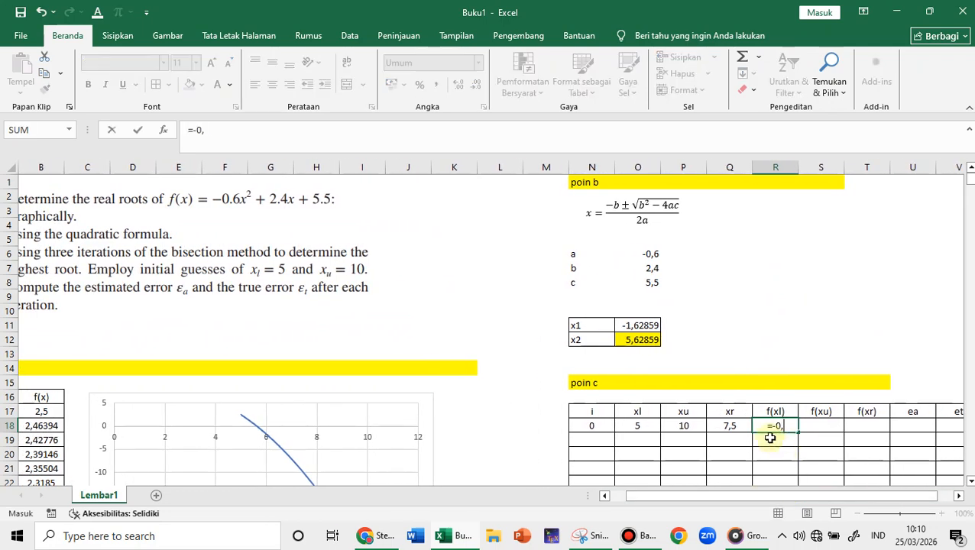
text(6*)
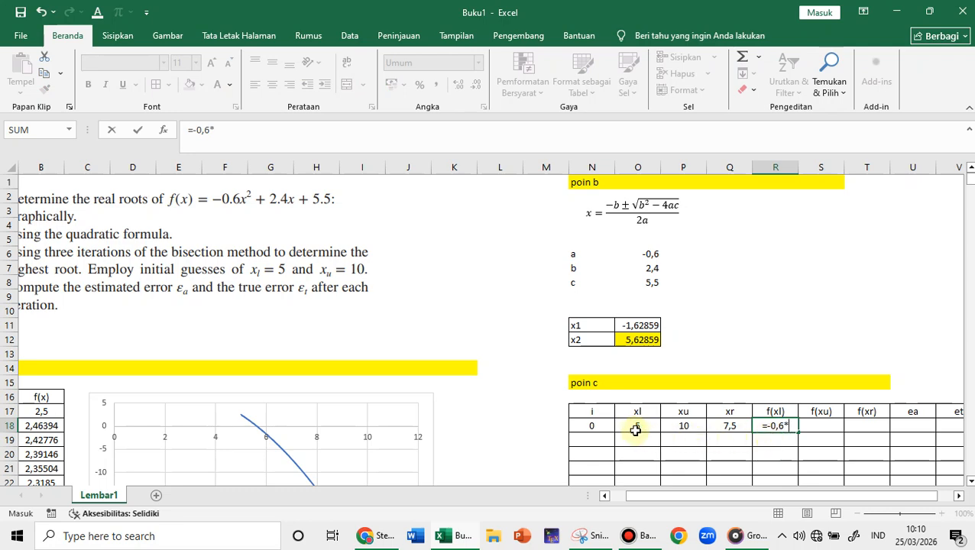
click(637, 426)
text(^2+2,4)
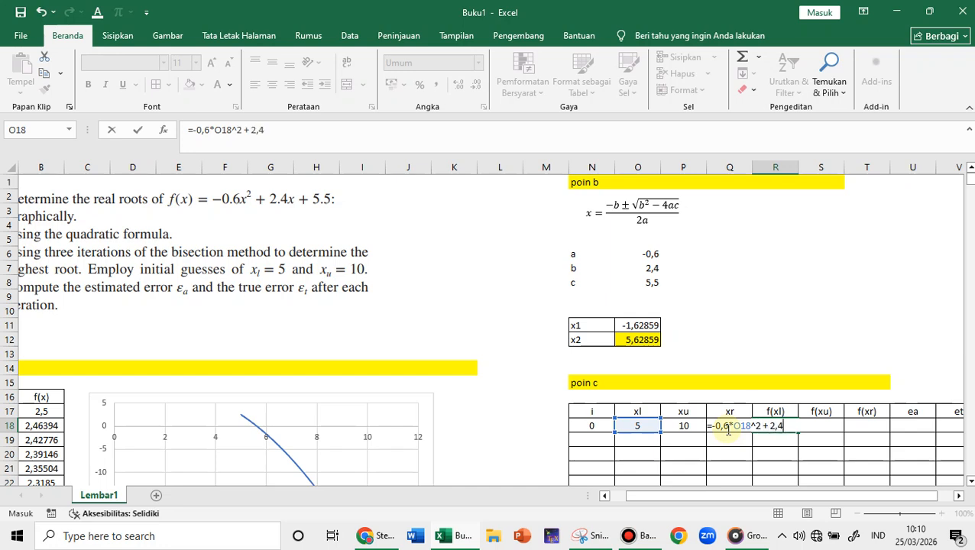
text(*)
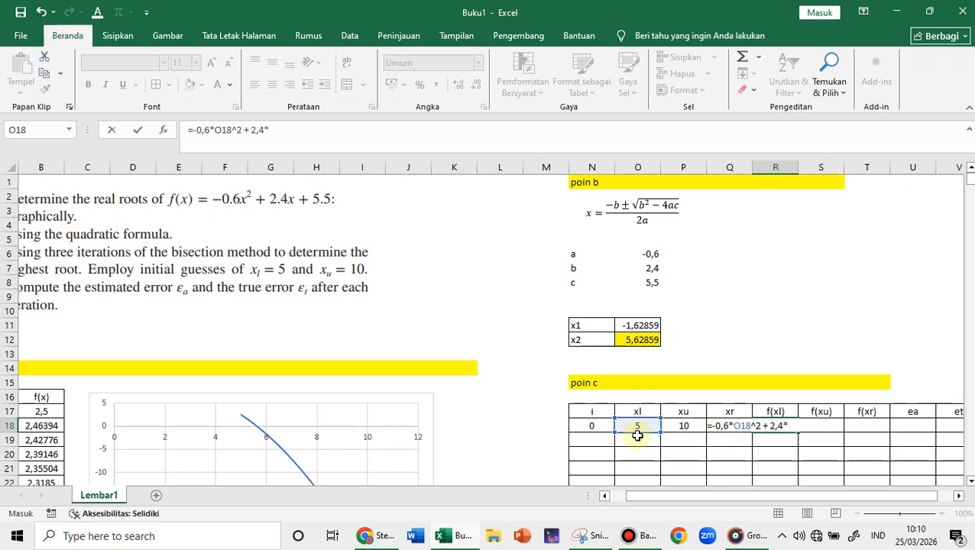
click(637, 426)
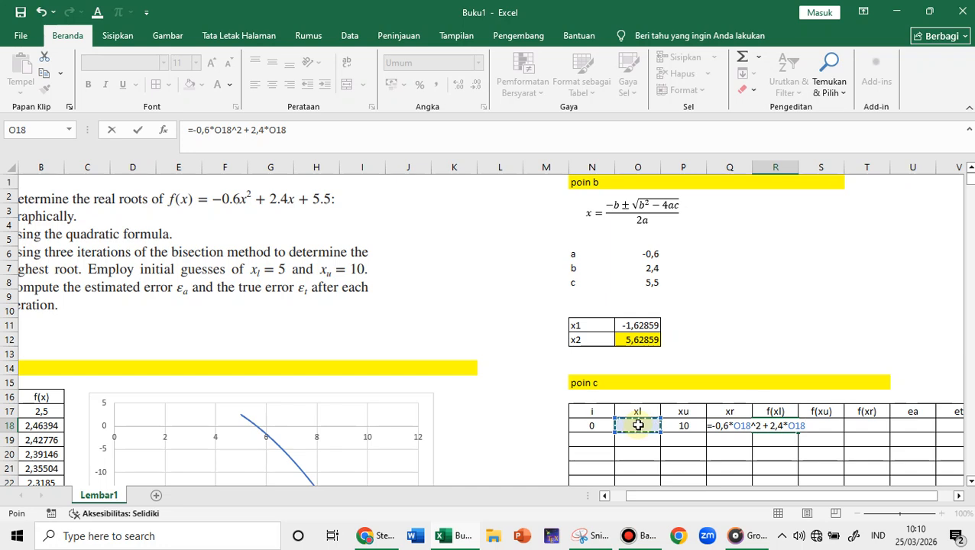
text(+5,5)
key(Return)
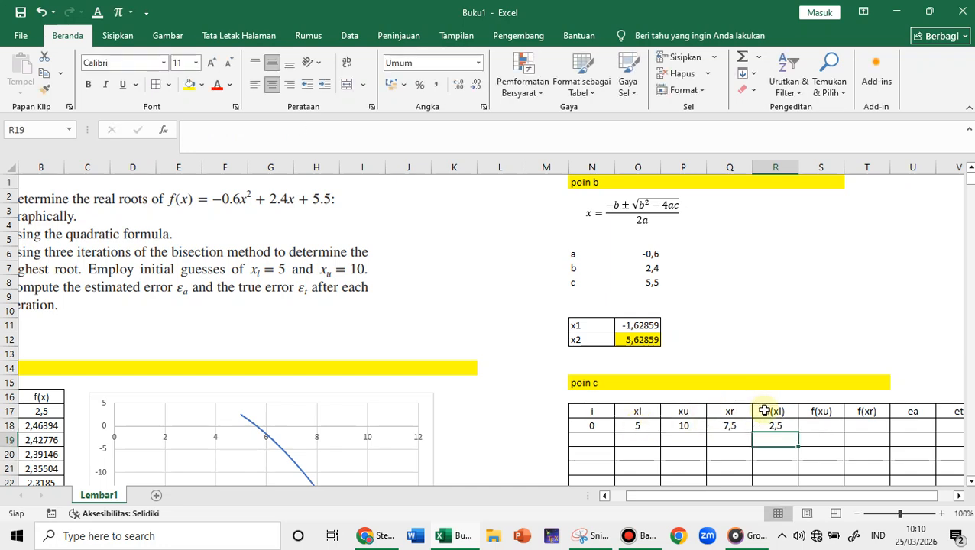
Copy the f(xl) formula from R18 across to the f(xu) and f(xr) cells S18:T18
click(774, 426)
drag(798, 432, 866, 432)
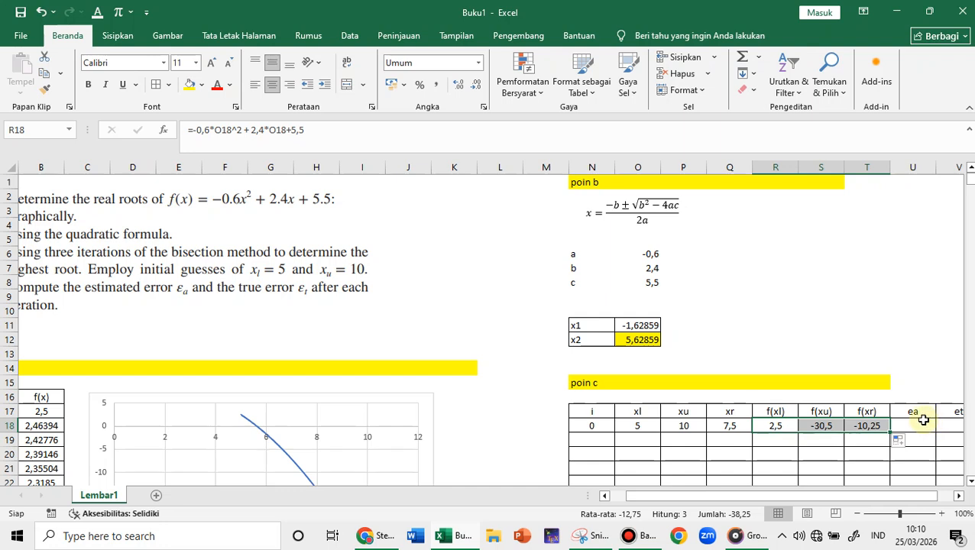
click(923, 421)
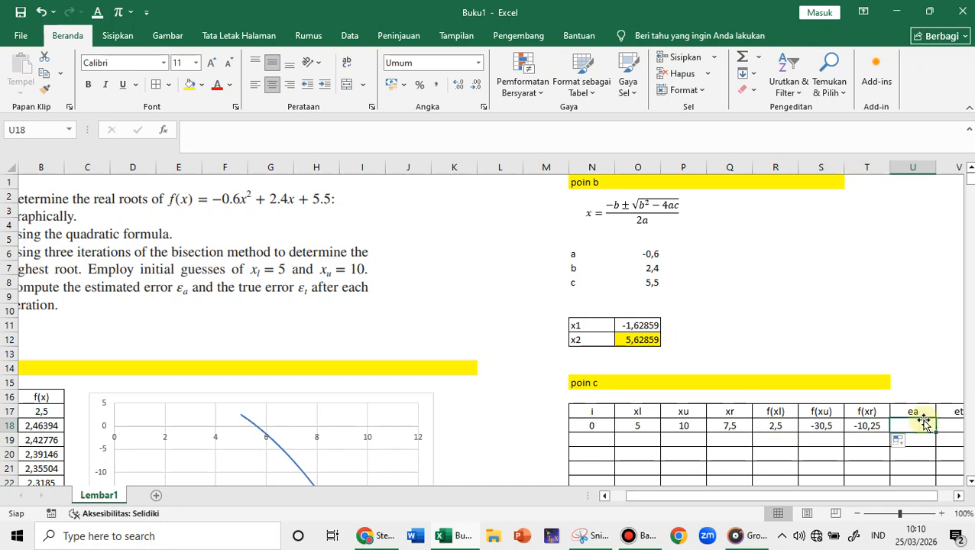
Calculate the error ea in U18 with the formula =ABS(Q18-$O$12)
text(=abs()
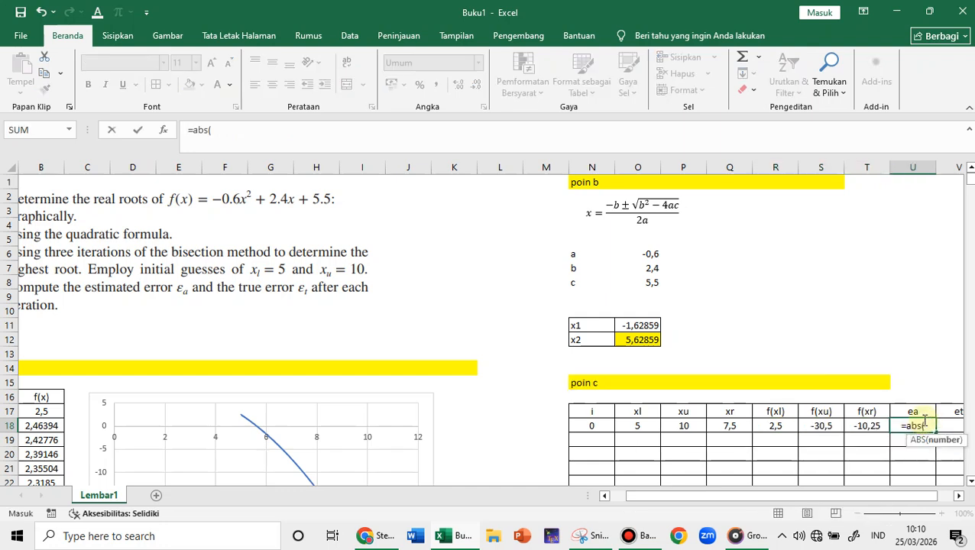
click(738, 427)
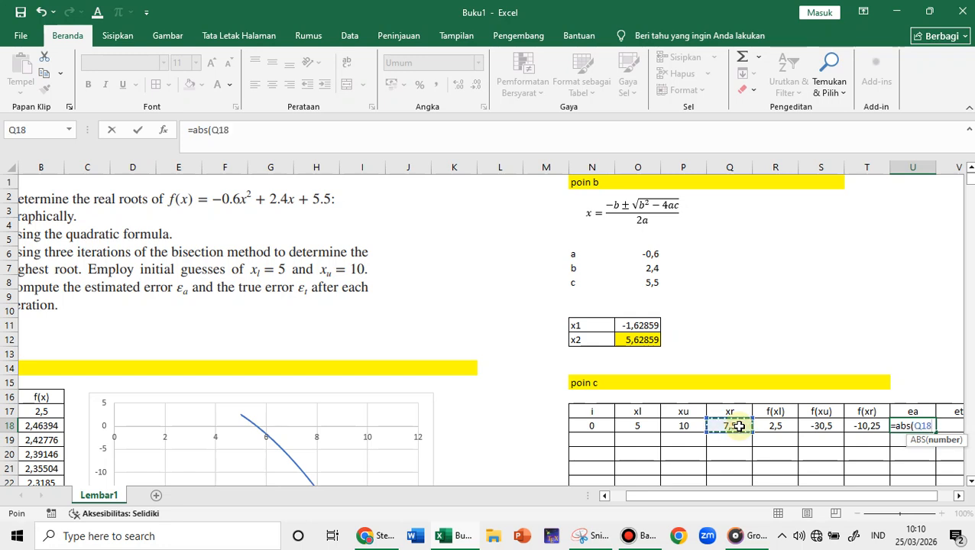
text(-)
click(645, 342)
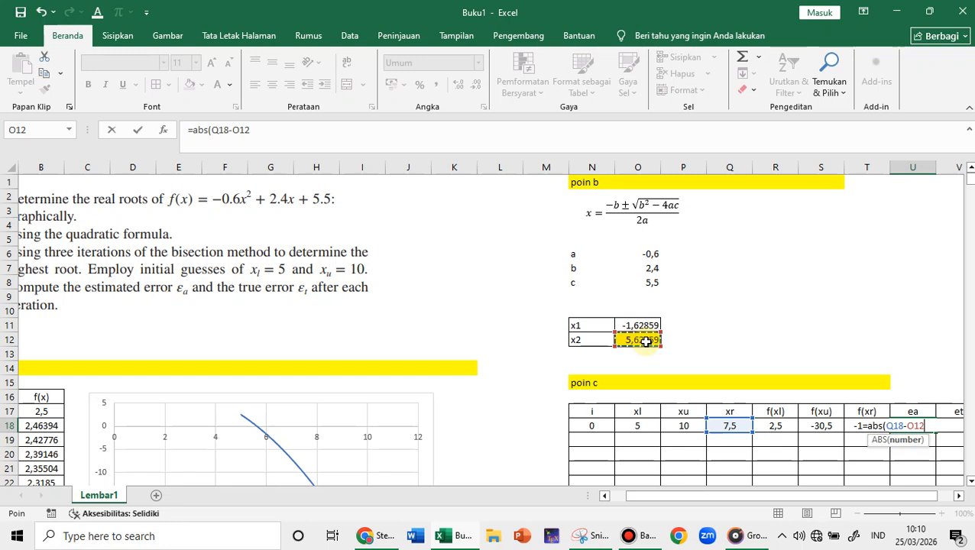
key(F4)
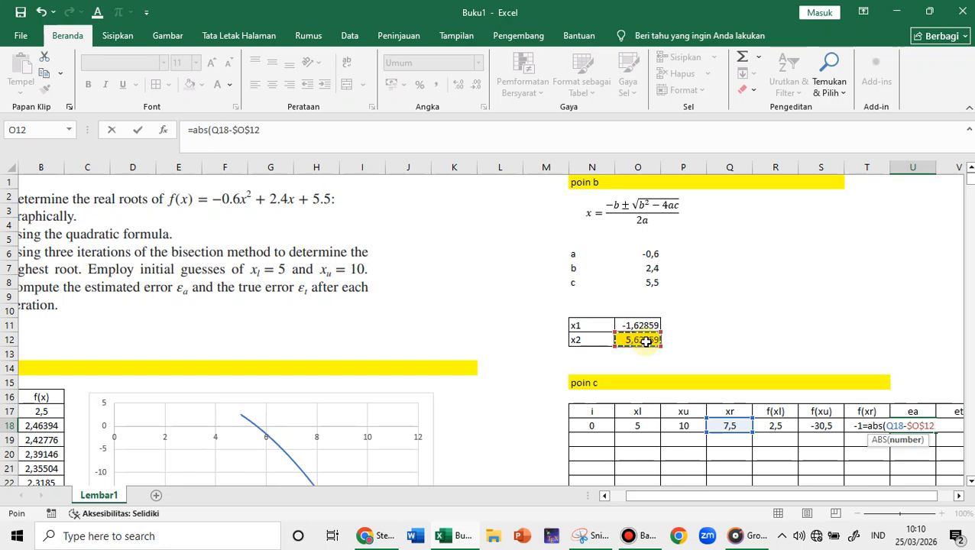
key(Return)
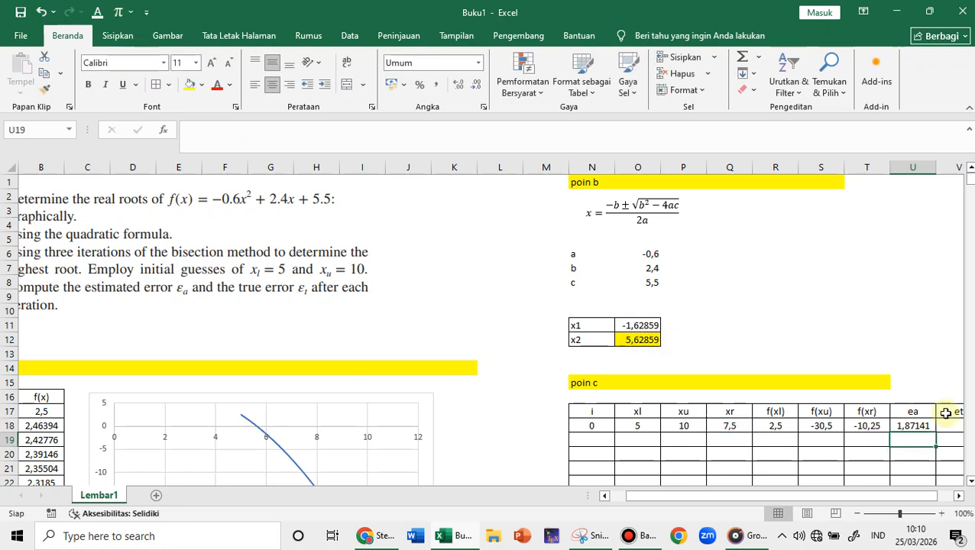
click(914, 429)
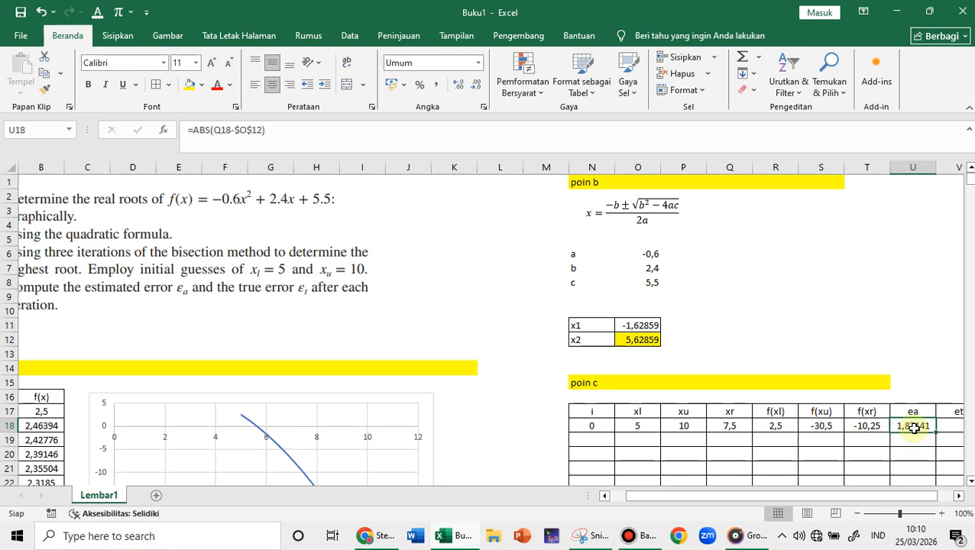
Calculate the relative error et in V18 with the formula =U18/$O$12
drag(903, 495, 921, 496)
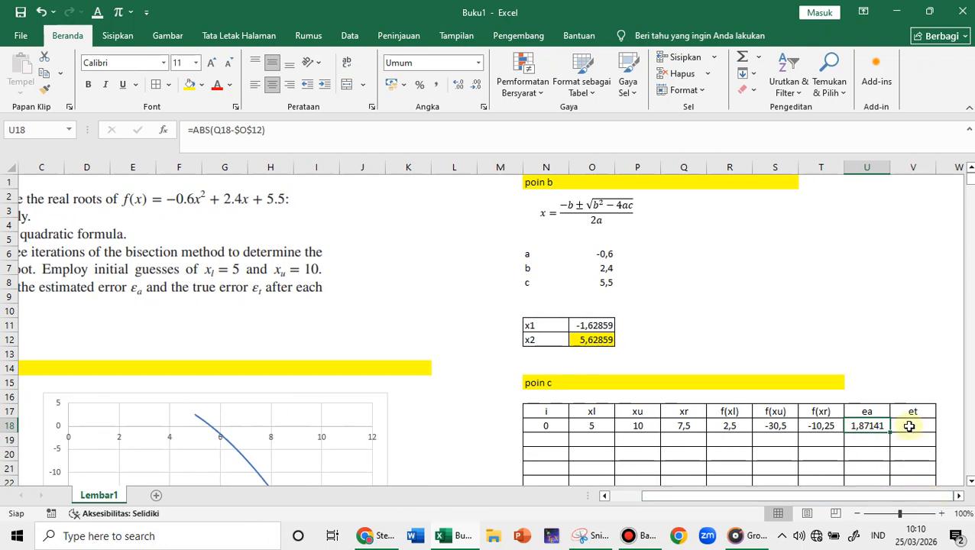
click(909, 426)
text(=)
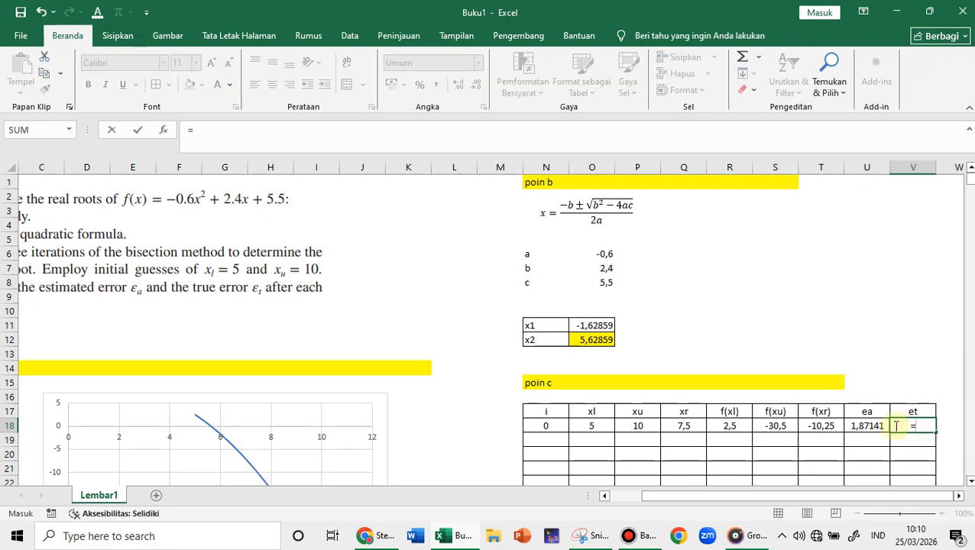
click(855, 426)
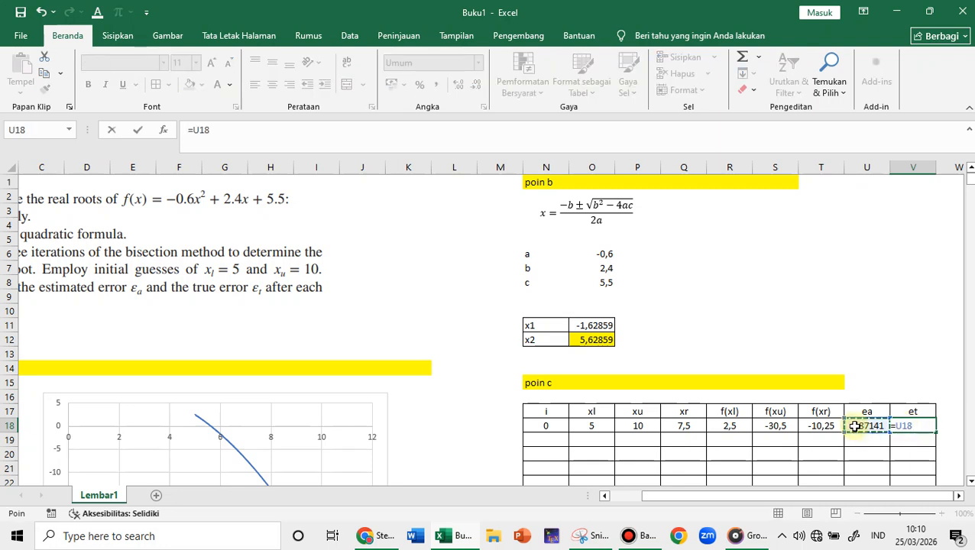
text(/)
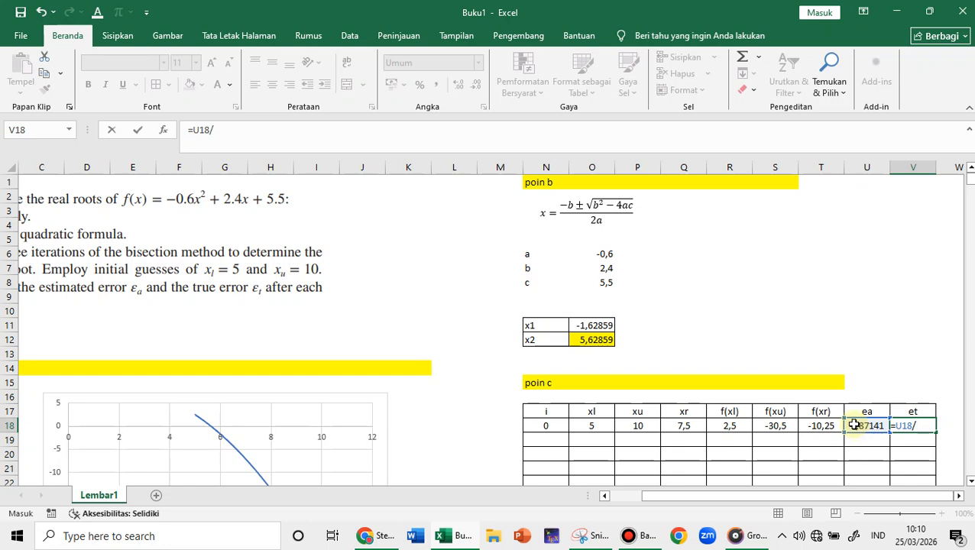
click(593, 340)
key(F4)
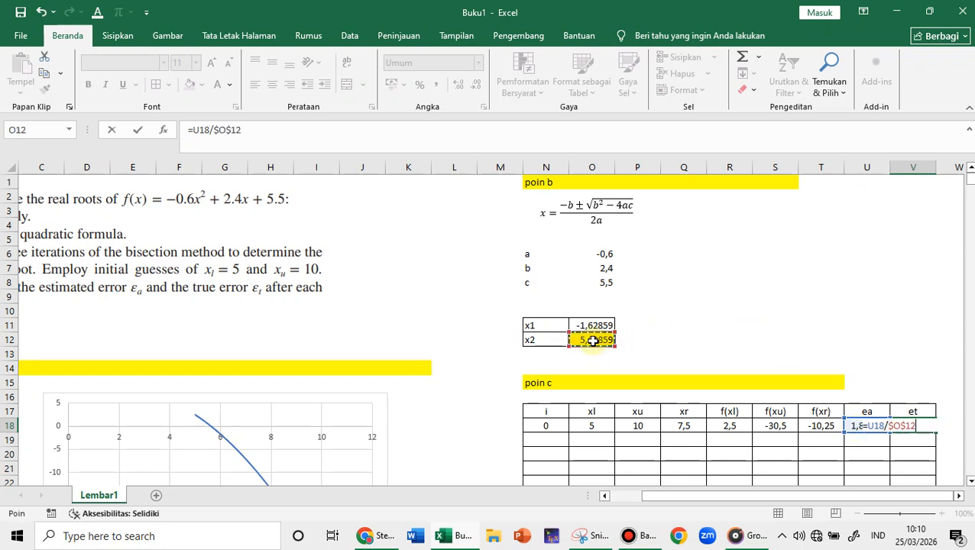
key(Return)
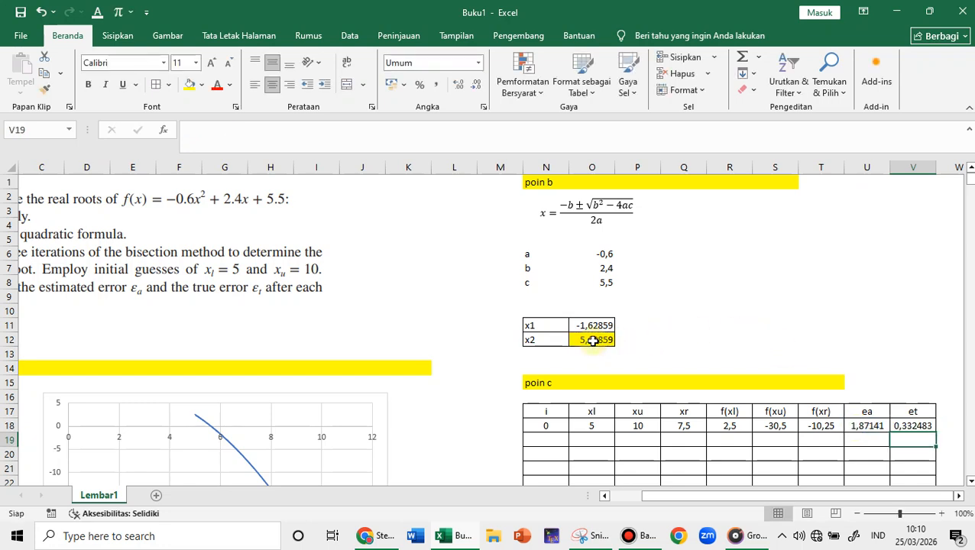
Format the et value in V18 as a percentage with two decimal places
click(919, 425)
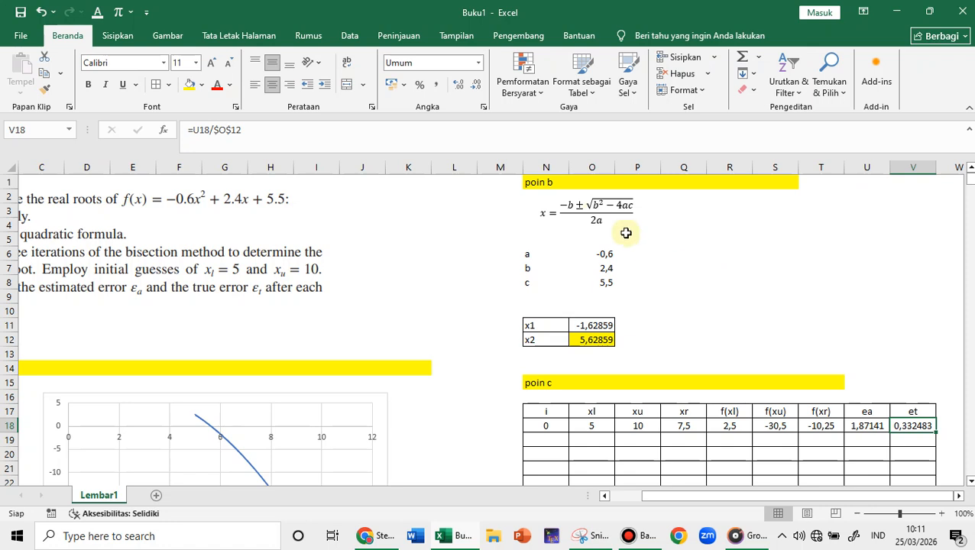
click(417, 84)
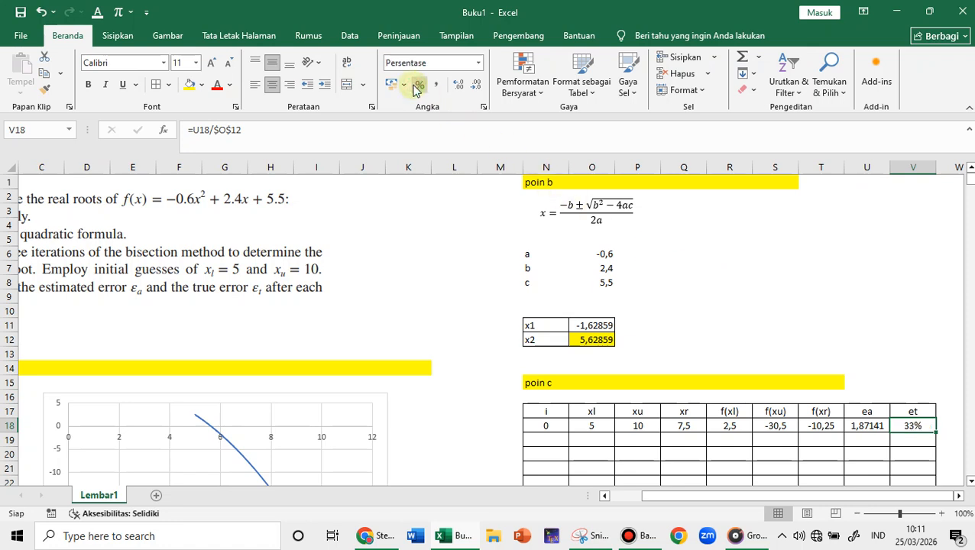
click(458, 84)
click(457, 85)
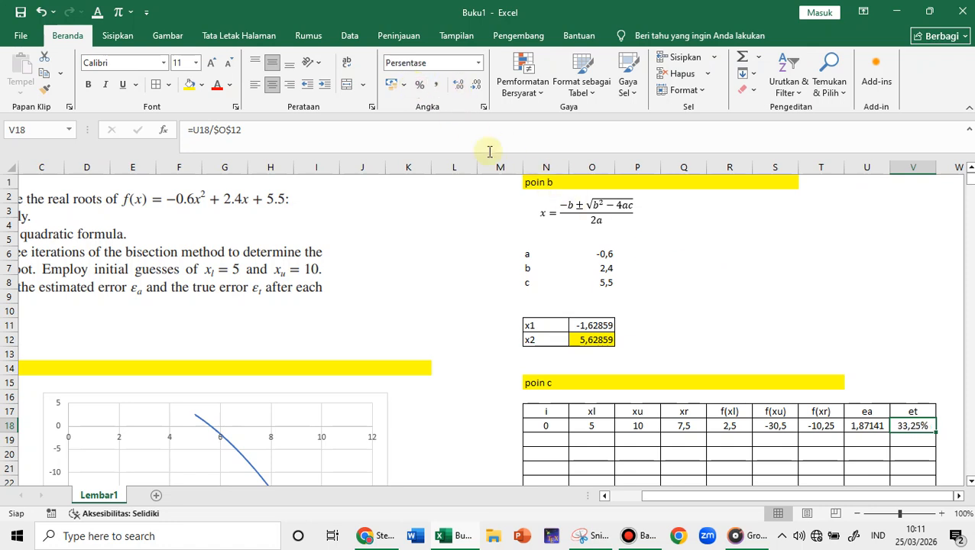
Enter iteration number 1 in N19 and calculate its xl in O19 with =IF(R18*T18>0;Q18;O18)
scroll(557, 401, down, 2)
click(557, 368)
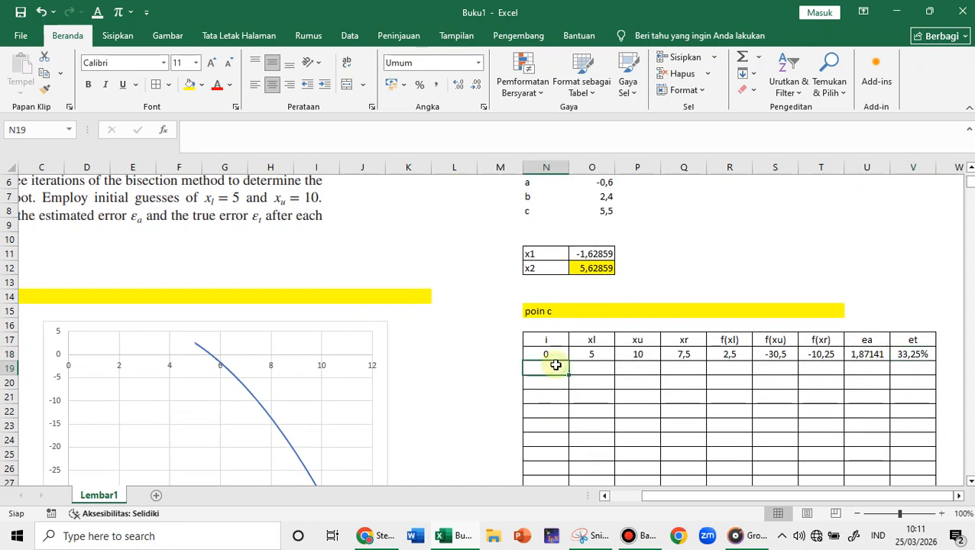
text(1)
key(Tab)
text(=if()
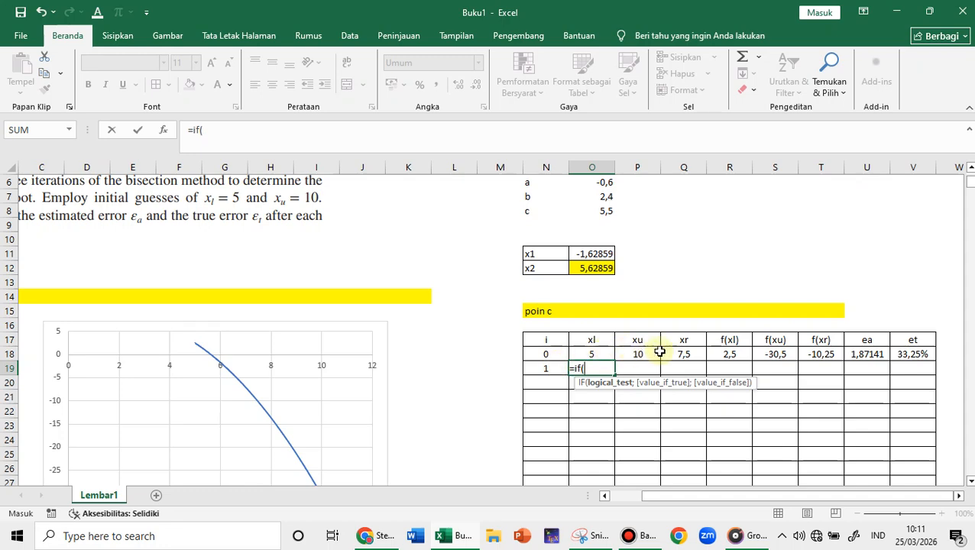
click(732, 353)
text(*)
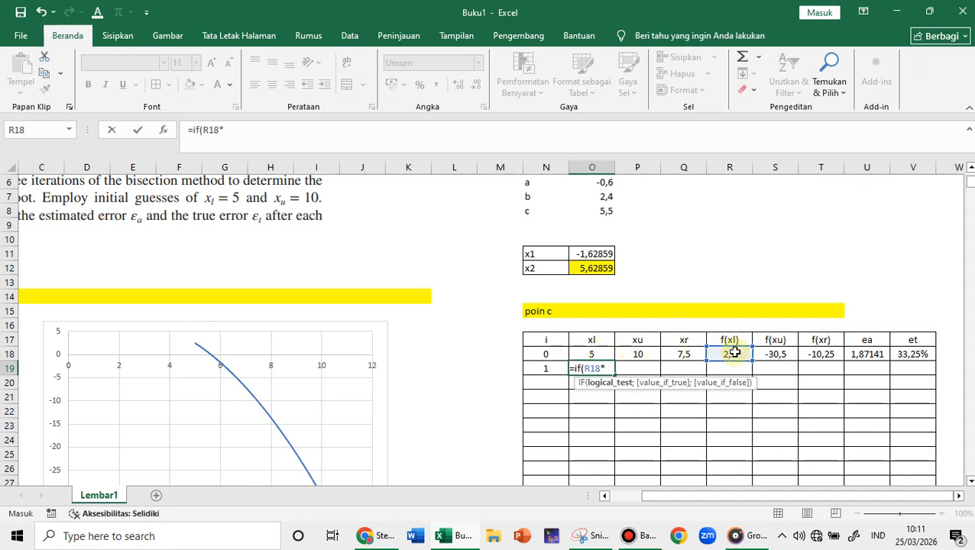
click(817, 355)
text(>)
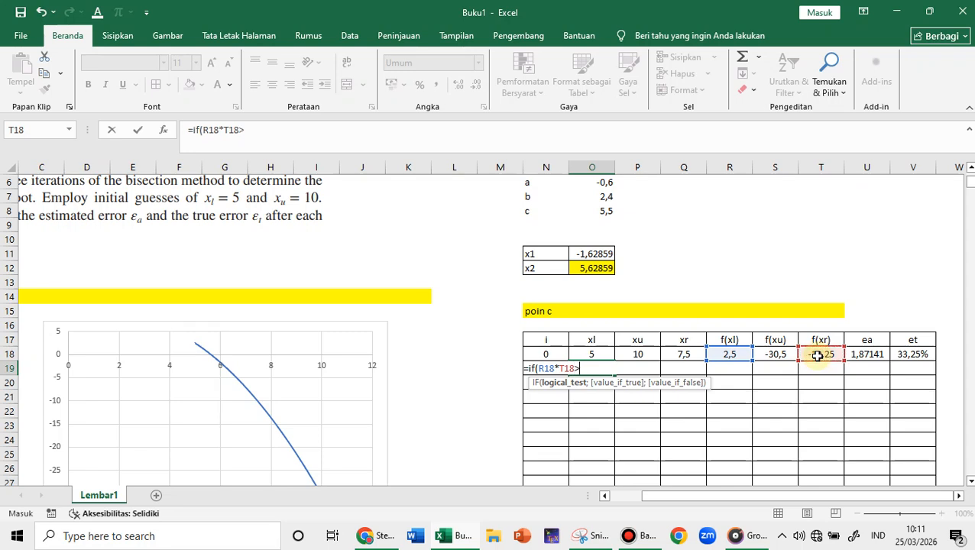
text(0;)
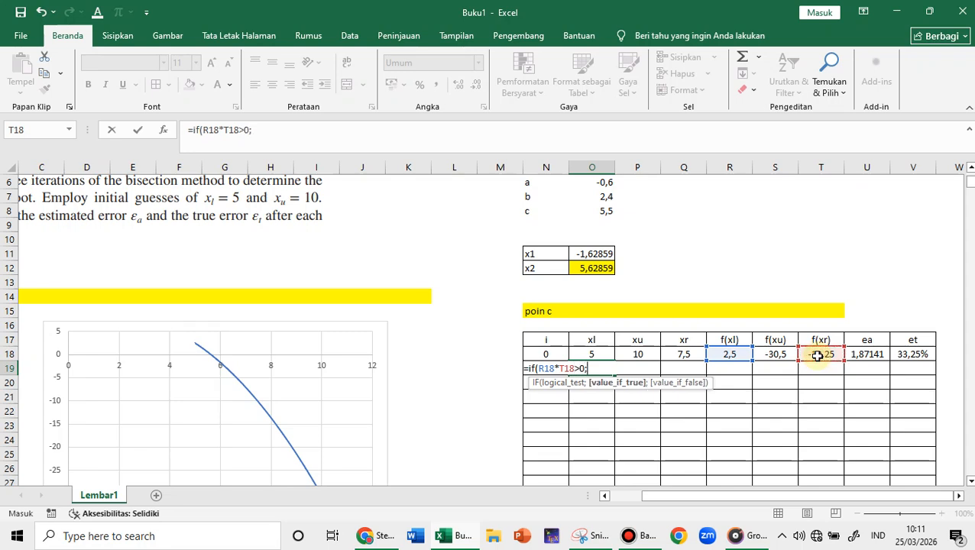
click(686, 355)
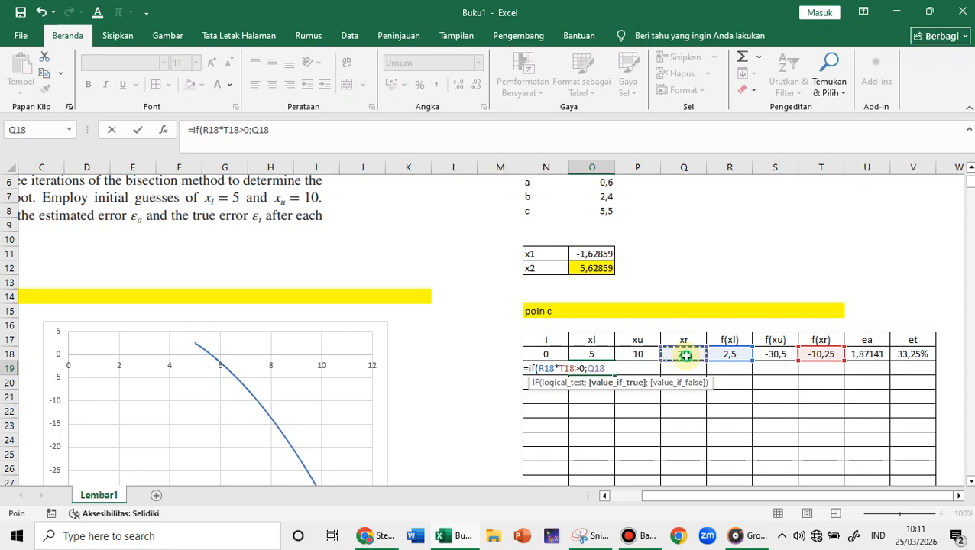
text(;)
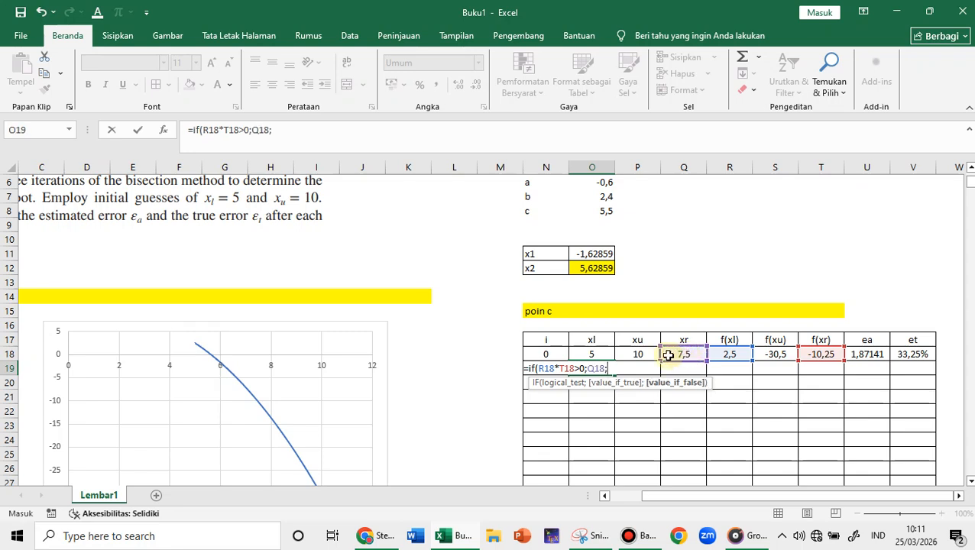
click(591, 354)
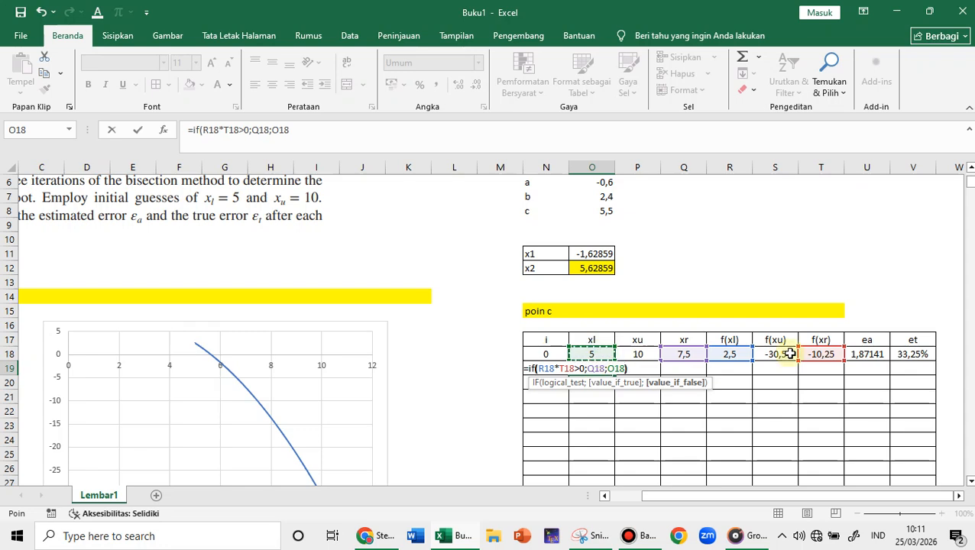
key(Return)
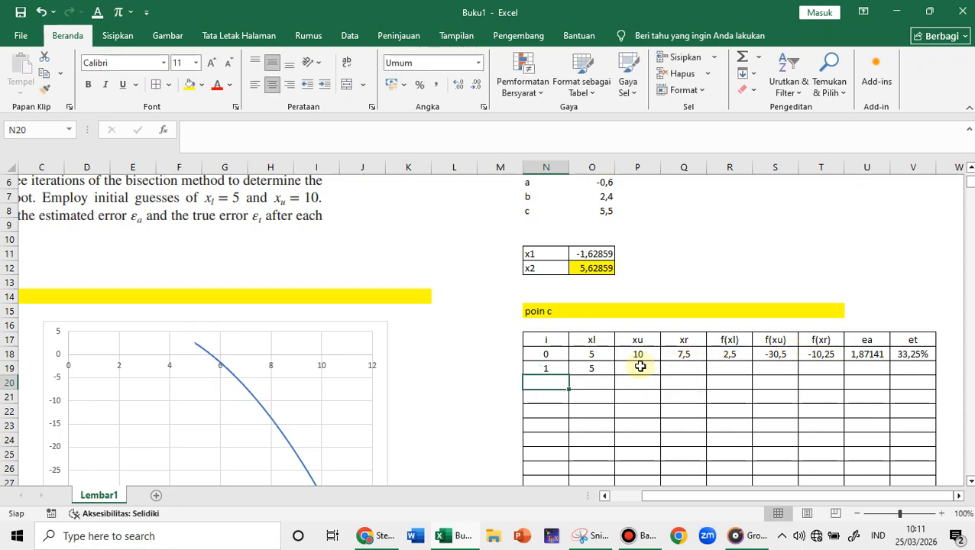
Calculate the upper bound xu of iteration 1 in P19 with the formula =IF(R18*T18>0;P18;Q18)
click(640, 367)
text(=if()
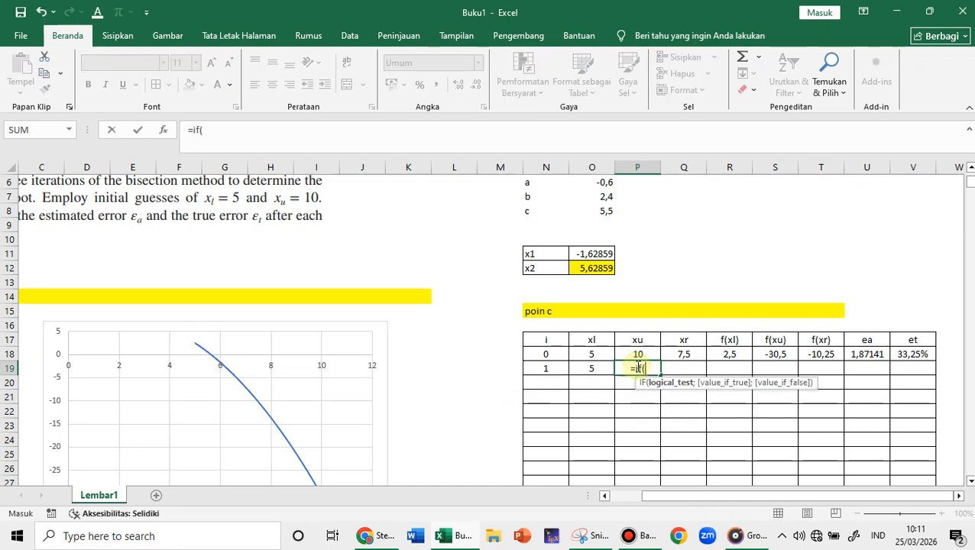
click(725, 354)
text(*)
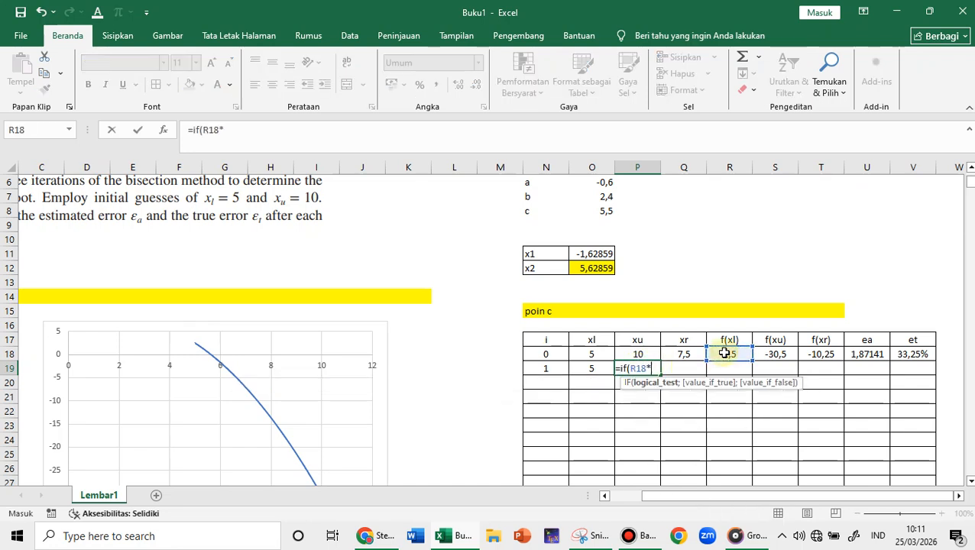
click(827, 355)
text(>)
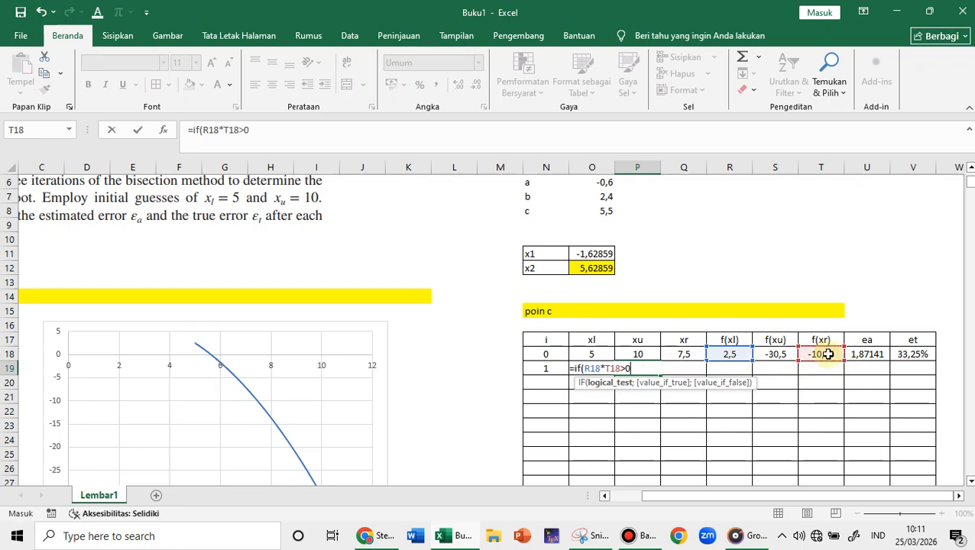
text(0;)
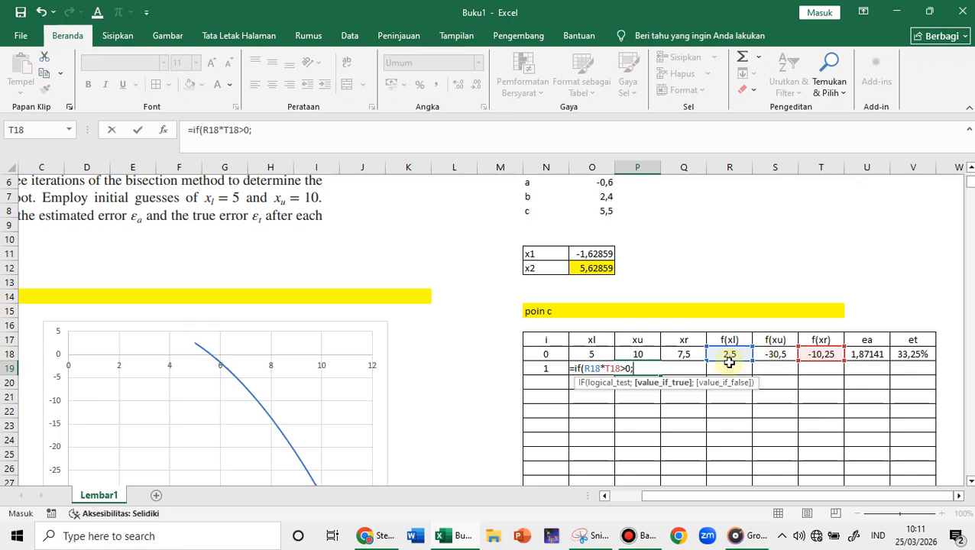
click(649, 353)
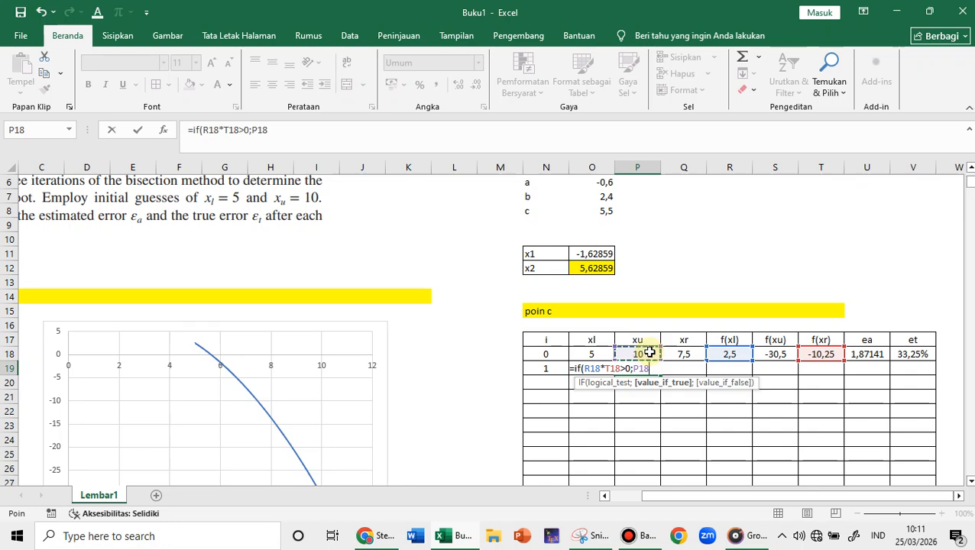
text(;)
click(683, 353)
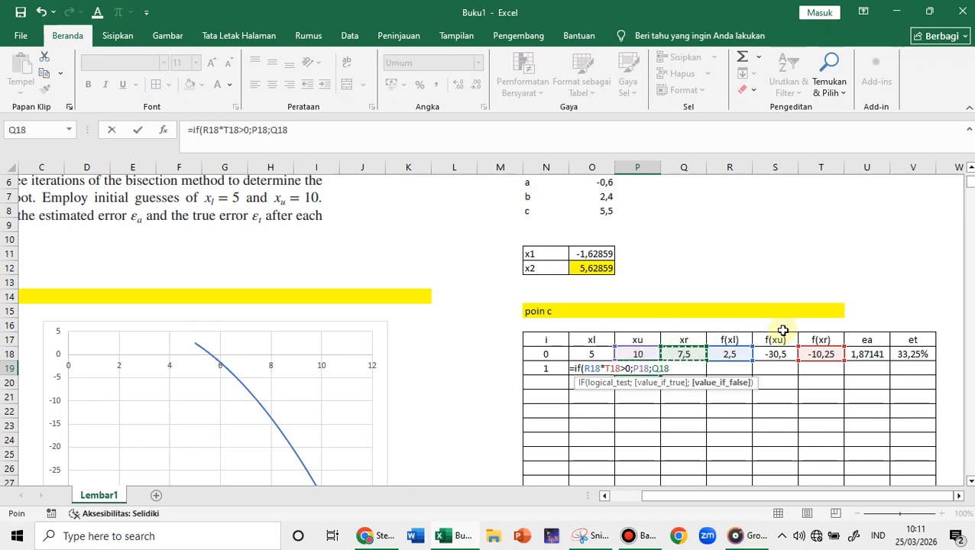
key(Return)
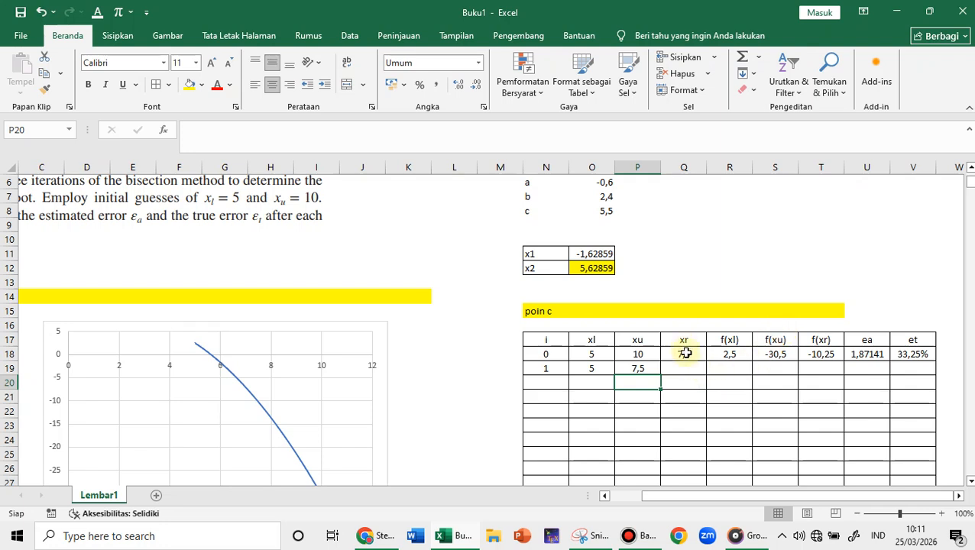
Copy the xr to et formulas from Q18:V18 down to row 19 and check the references in U19 and V19
drag(686, 353, 941, 369)
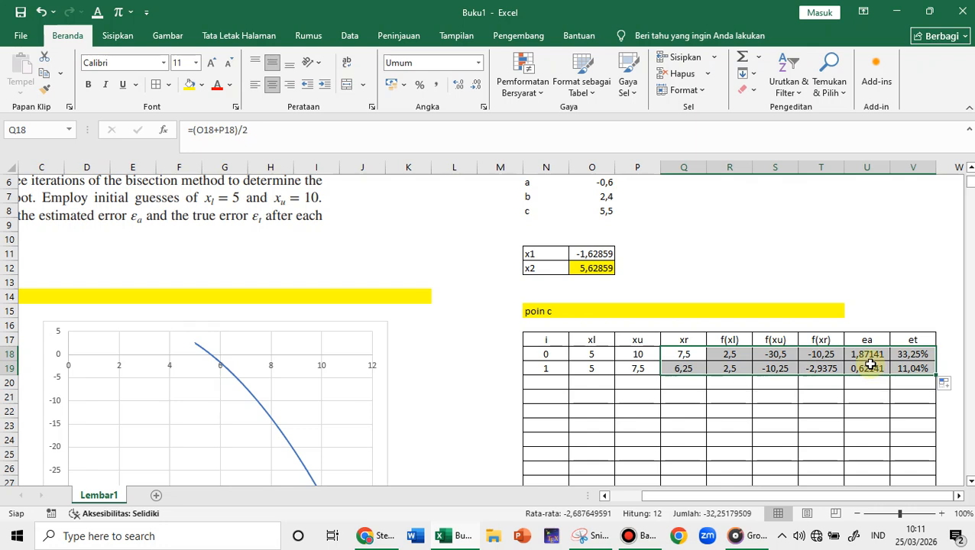
click(871, 368)
double_click(871, 368)
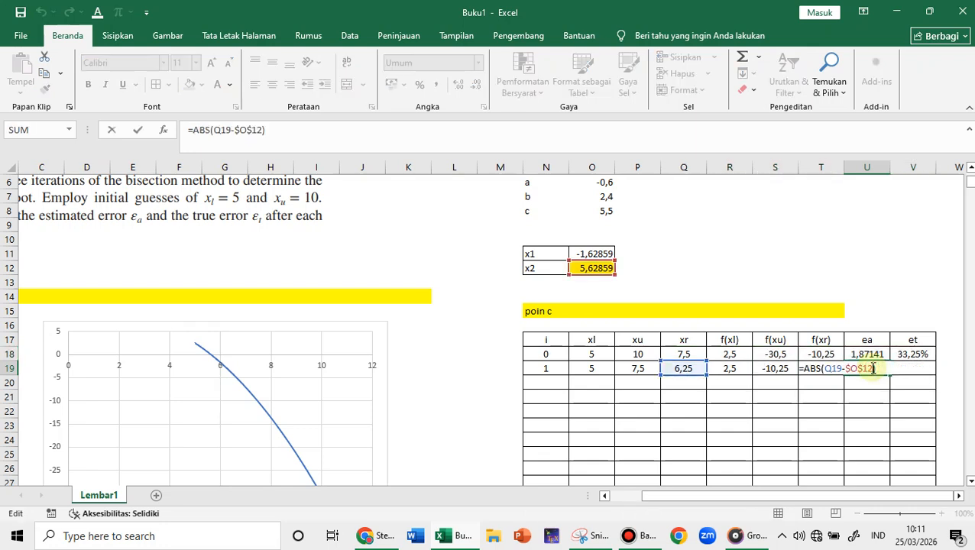
key(Return)
click(912, 367)
double_click(912, 367)
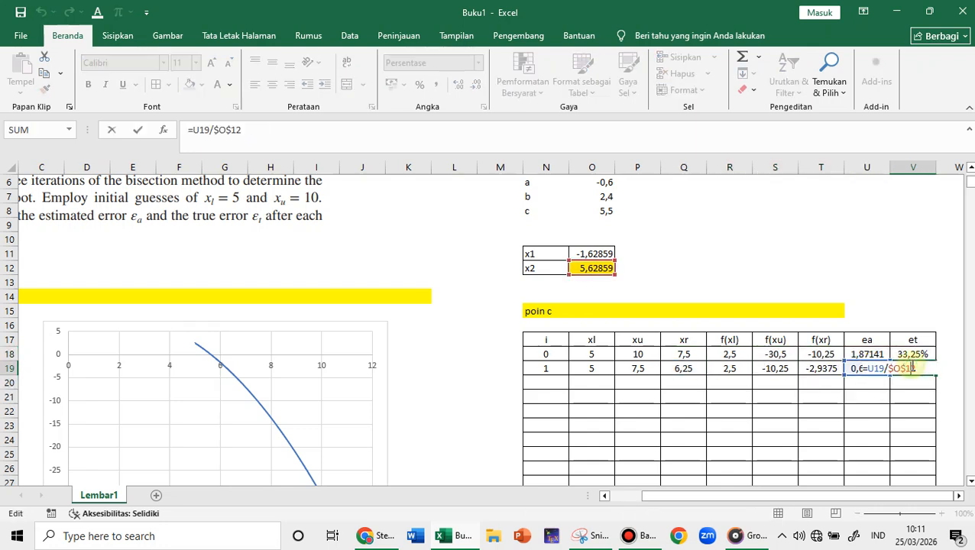
key(Return)
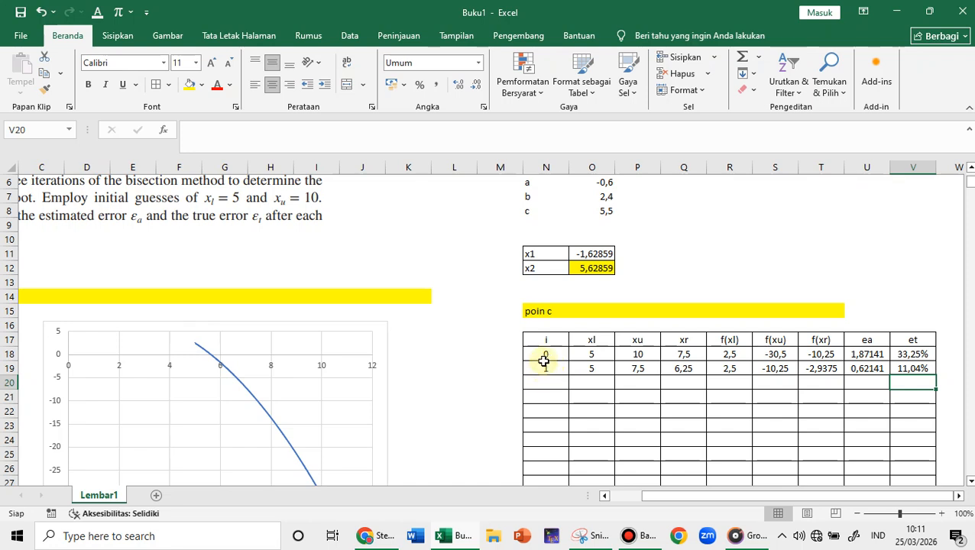
Continue the iteration numbers in column N and fill the bisection formulas of row 19 down to iteration 16 in row 34
drag(545, 355, 567, 458)
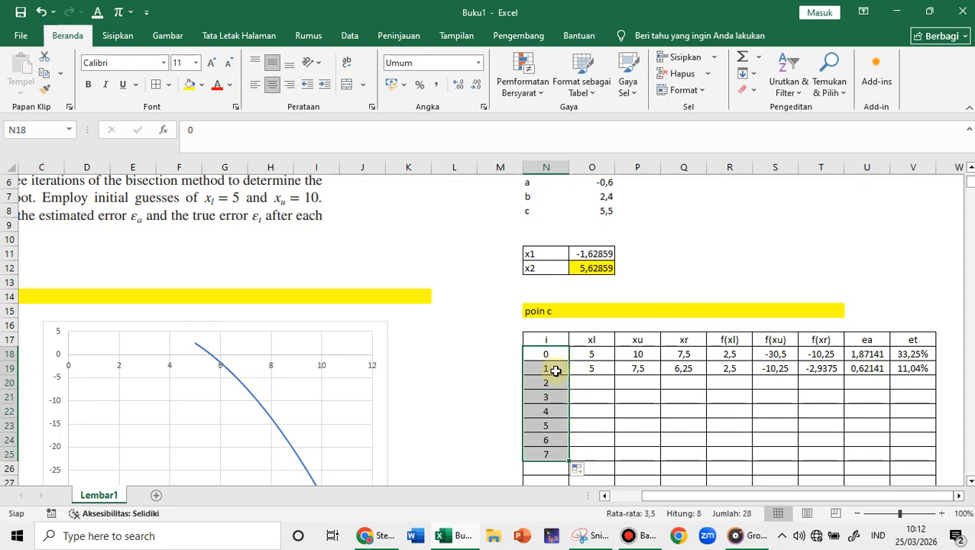
drag(556, 371, 938, 429)
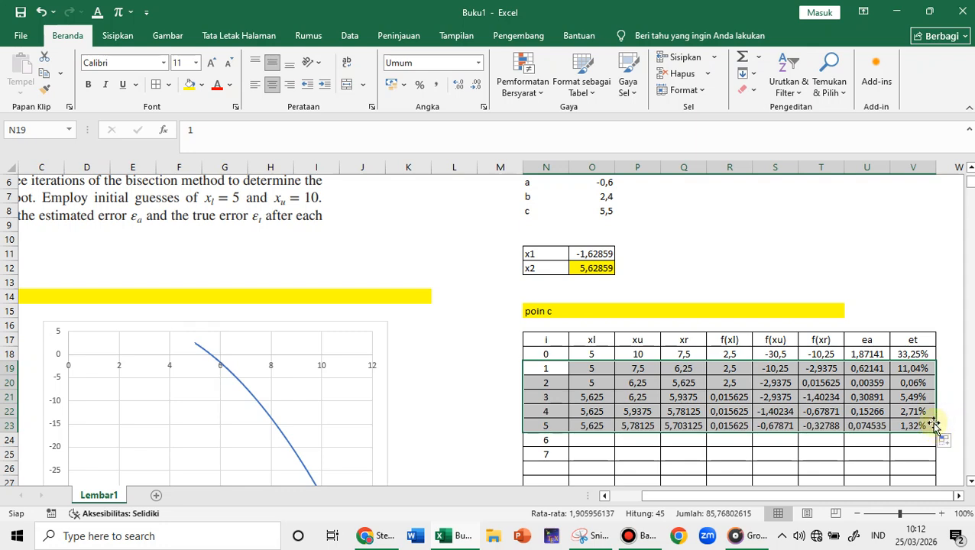
scroll(931, 413, down, 2)
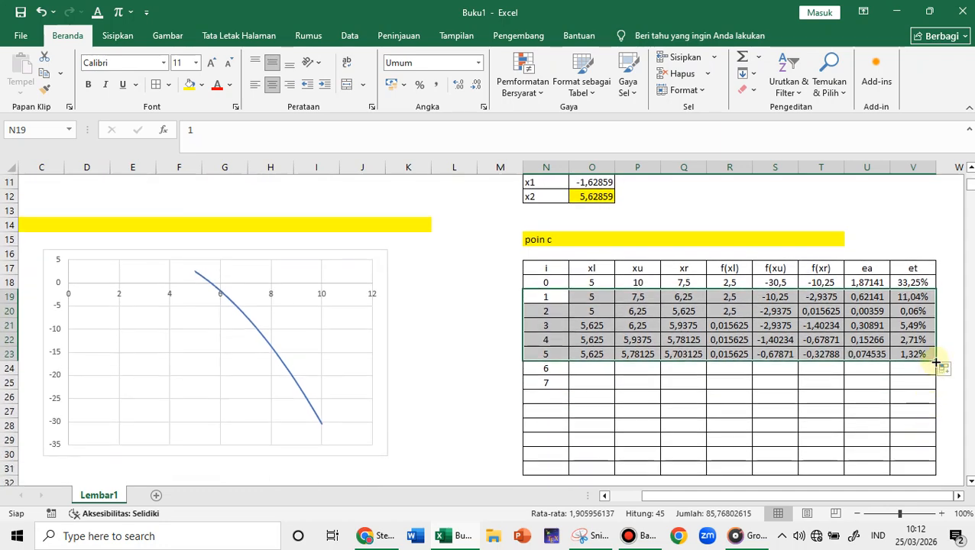
drag(935, 362, 936, 448)
scroll(933, 450, down, 2)
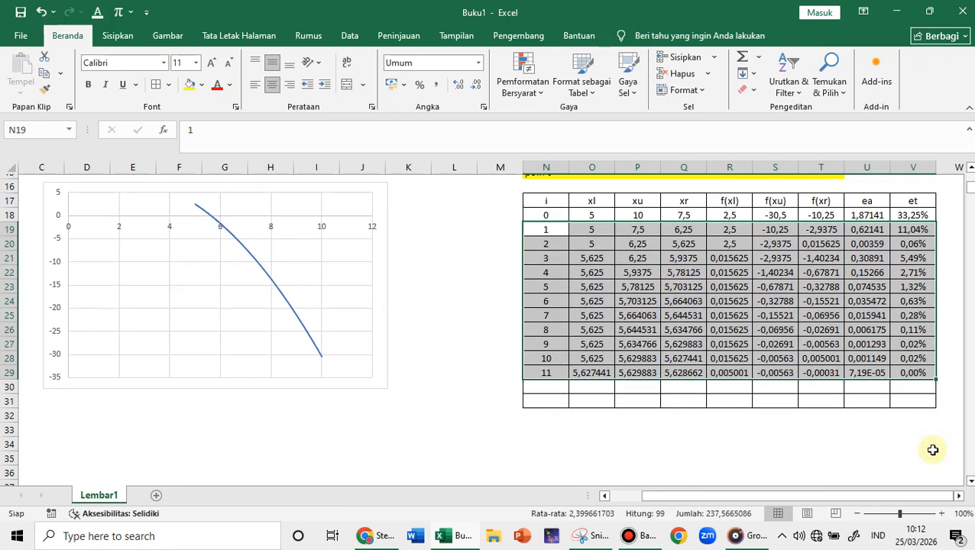
drag(934, 375, 935, 444)
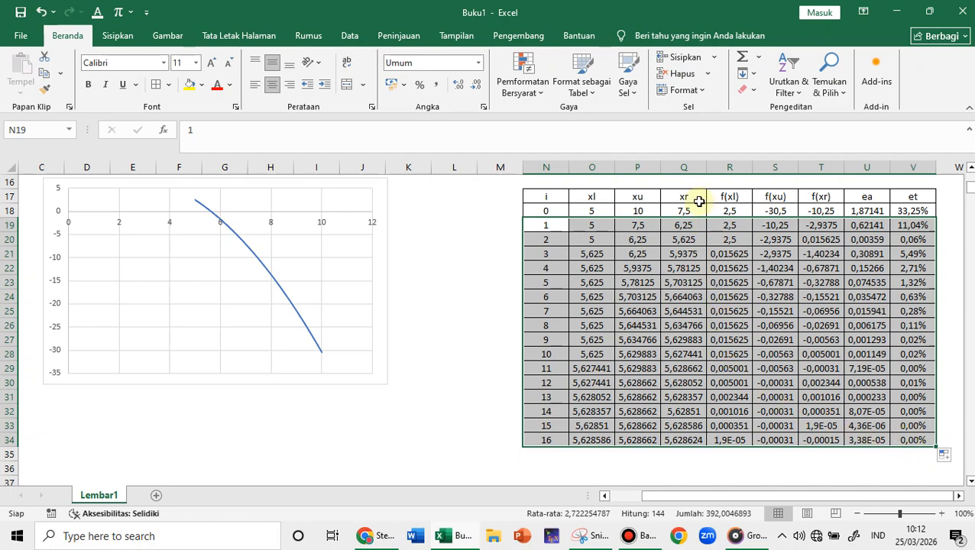
Compare the xr of iteration 16 in Q34 with the quadratic-formula root x2 and highlight Q34 in yellow
click(680, 439)
scroll(735, 396, up, 5)
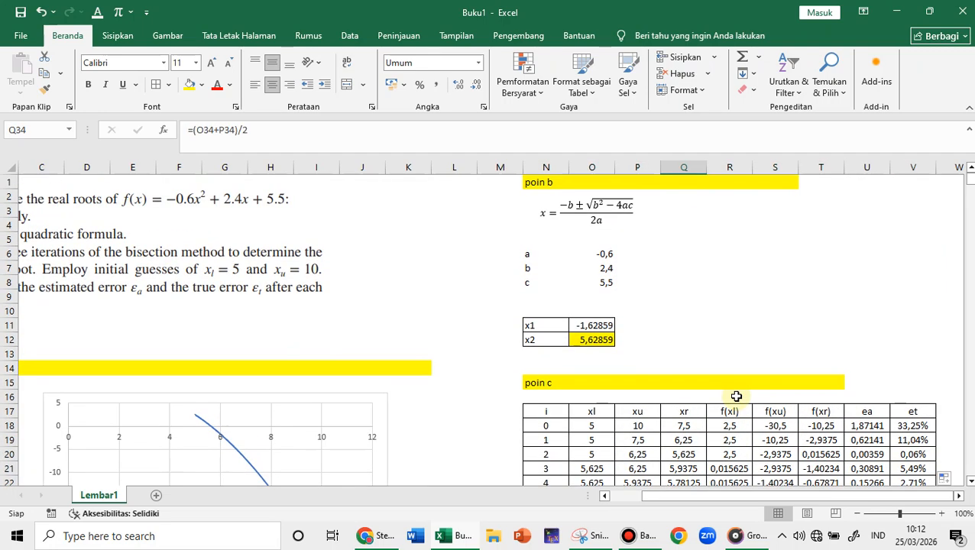
scroll(735, 396, down, 5)
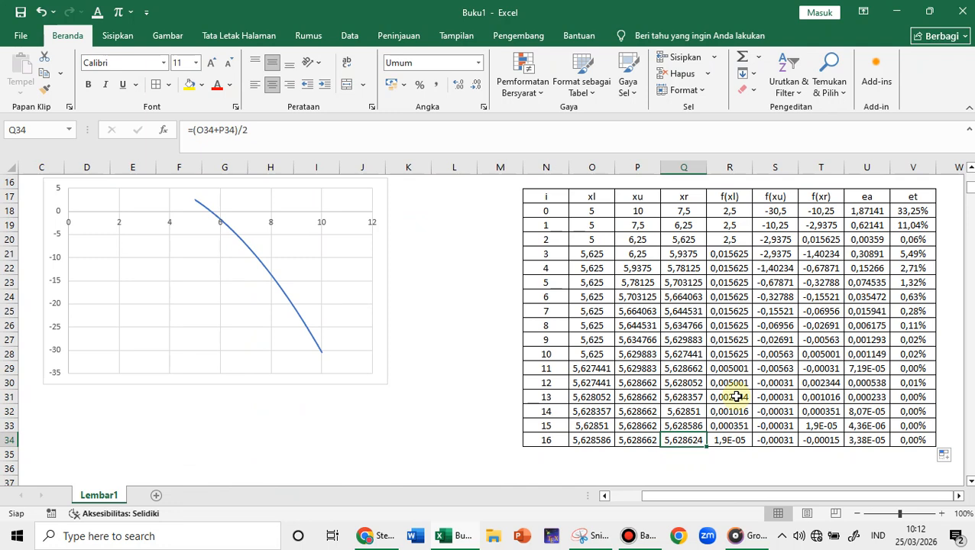
click(188, 84)
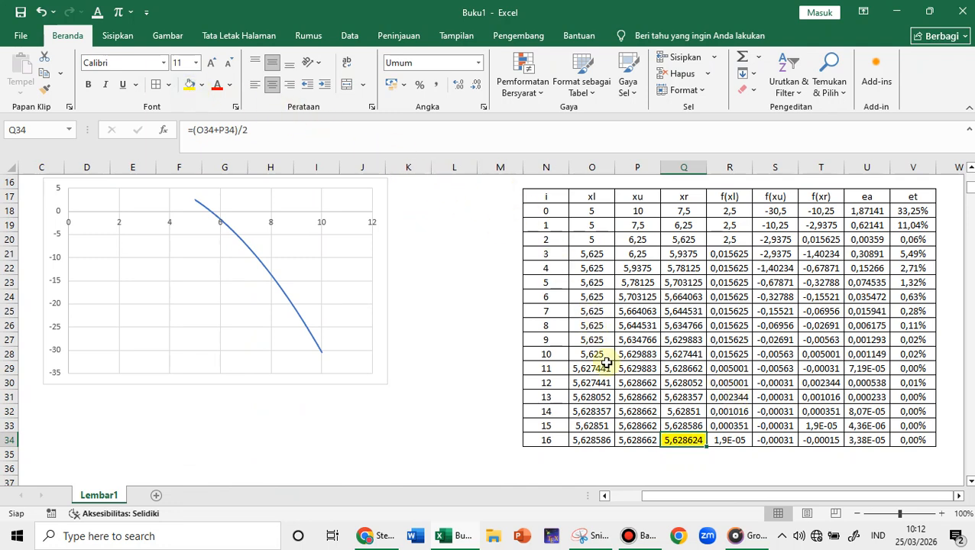
click(671, 392)
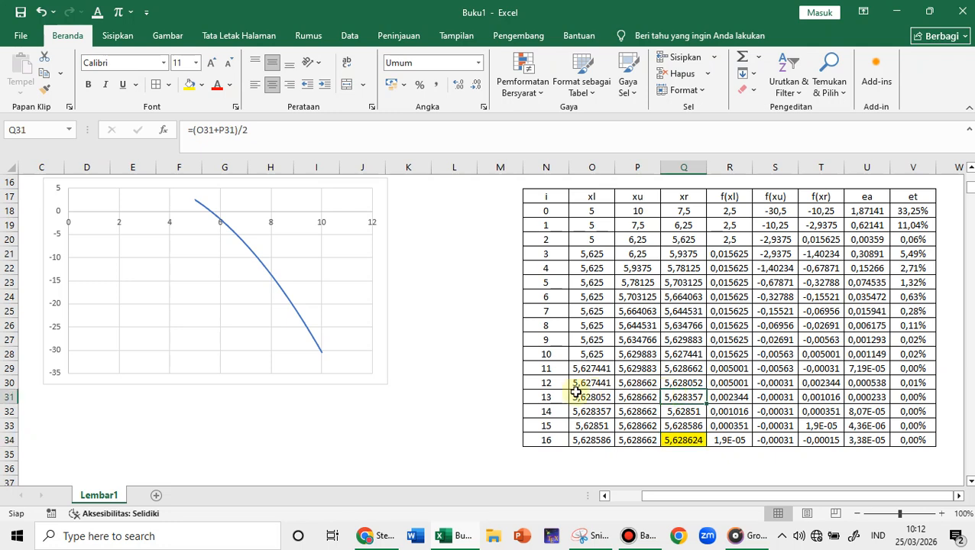
click(451, 392)
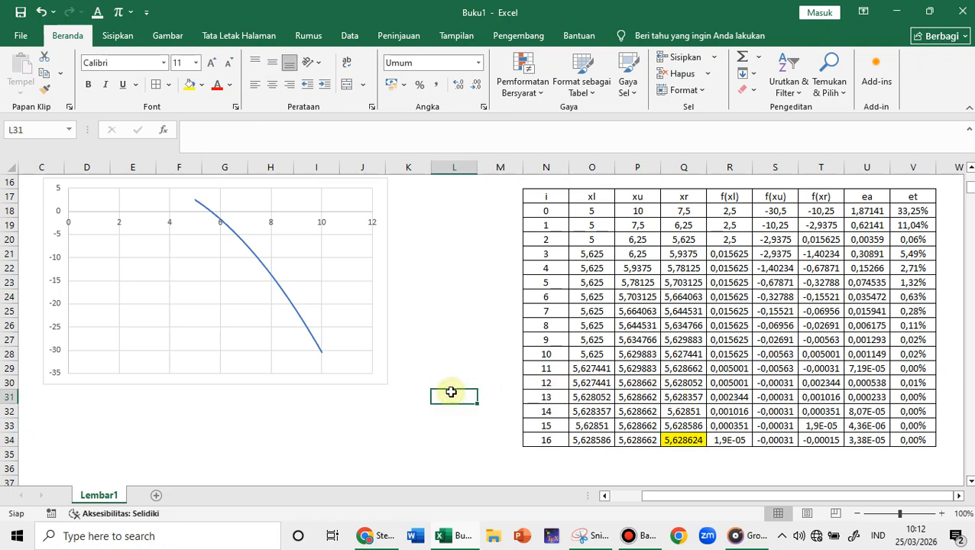